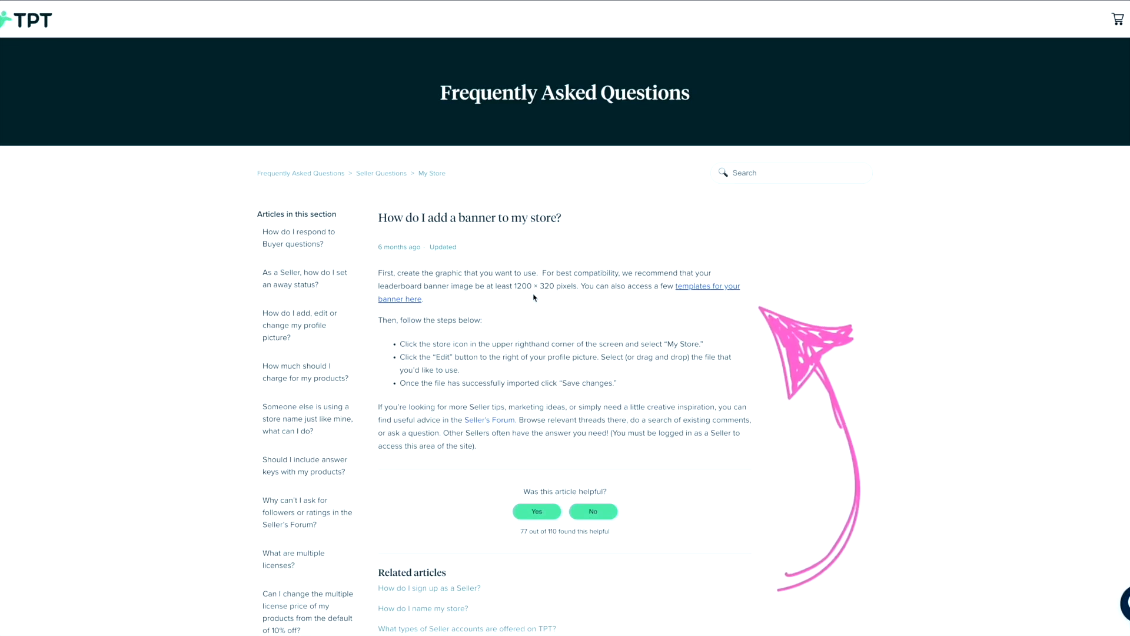
Step: Open the banner templates linked in the TPT article as a new Canva design and look through its layout options
left_click(693, 288)
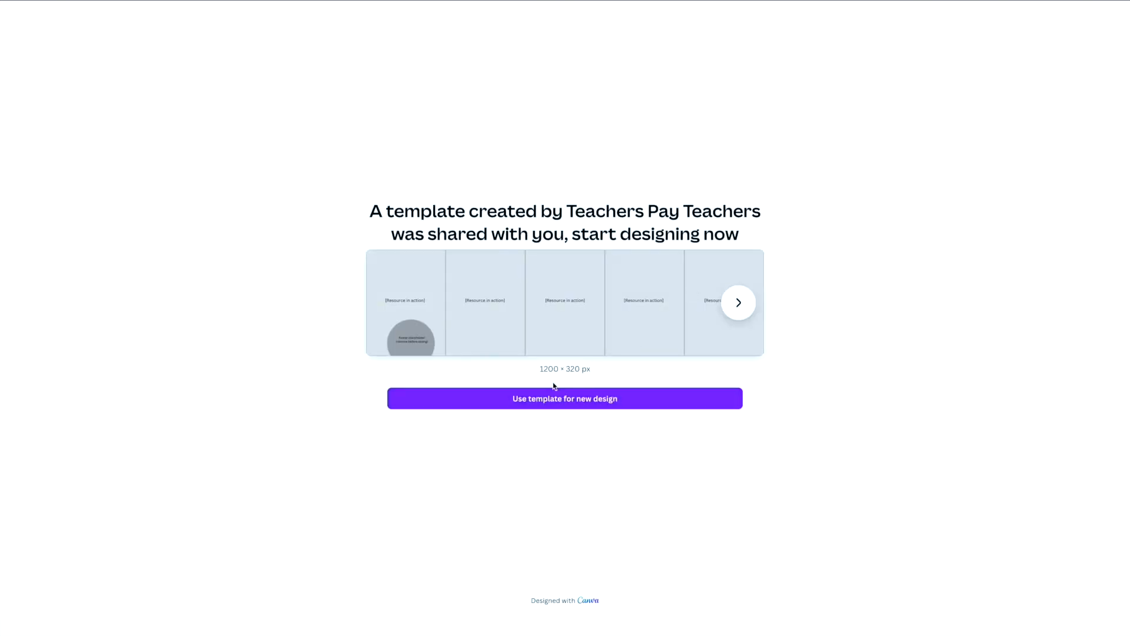
left_click(553, 400)
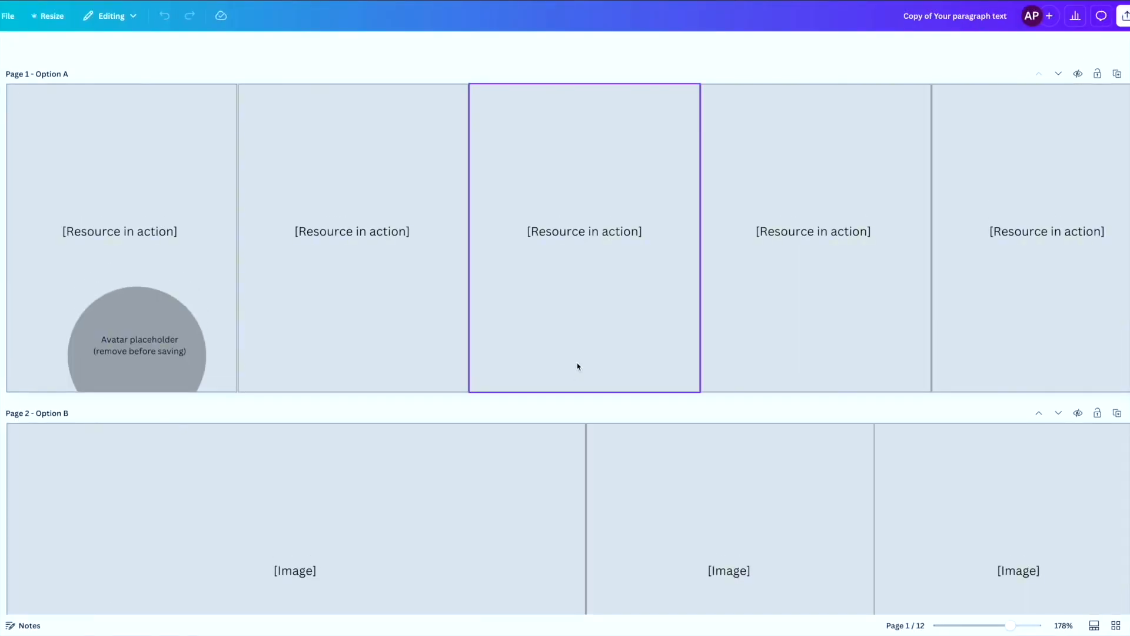
scroll(586, 363, "down", 10)
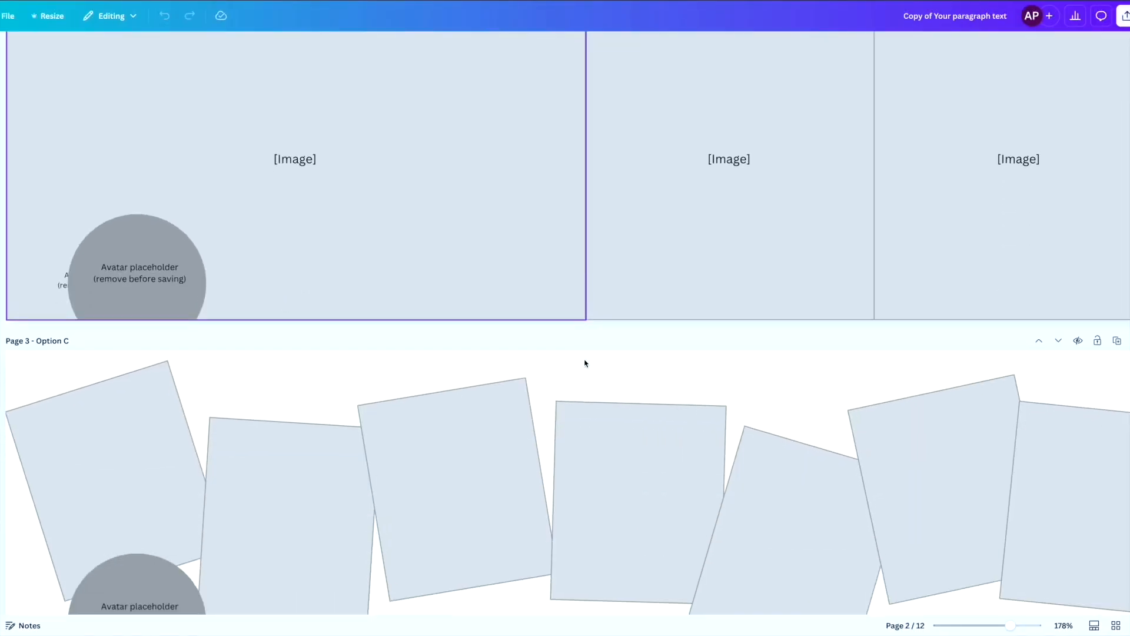
scroll(585, 363, "down", 7)
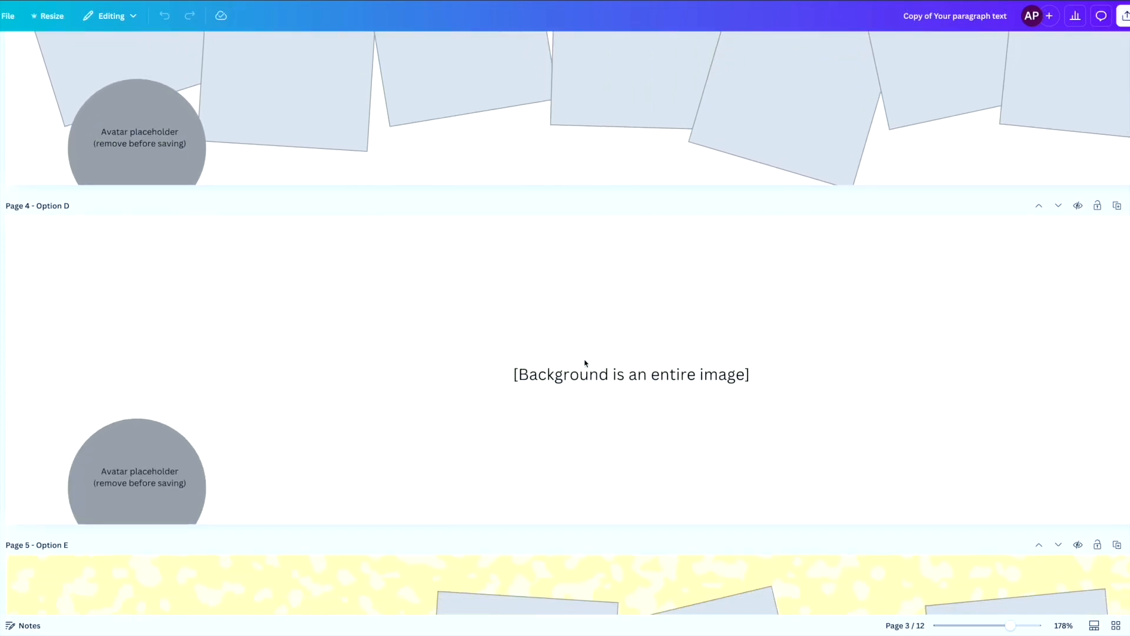
scroll(586, 363, "down", 8)
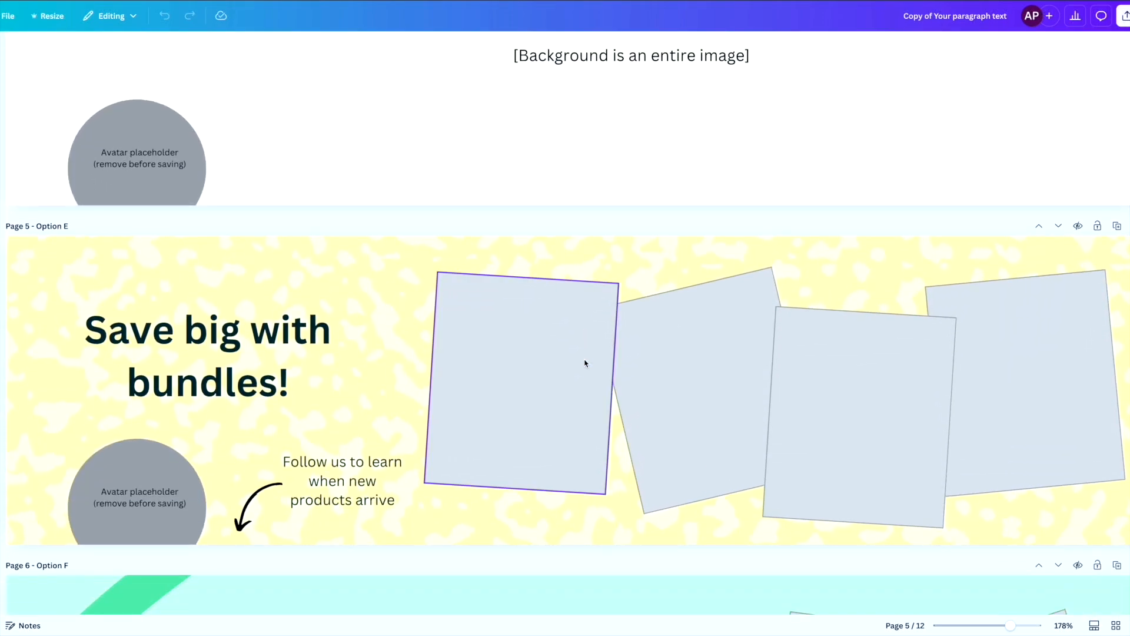
scroll(585, 363, "down", 10)
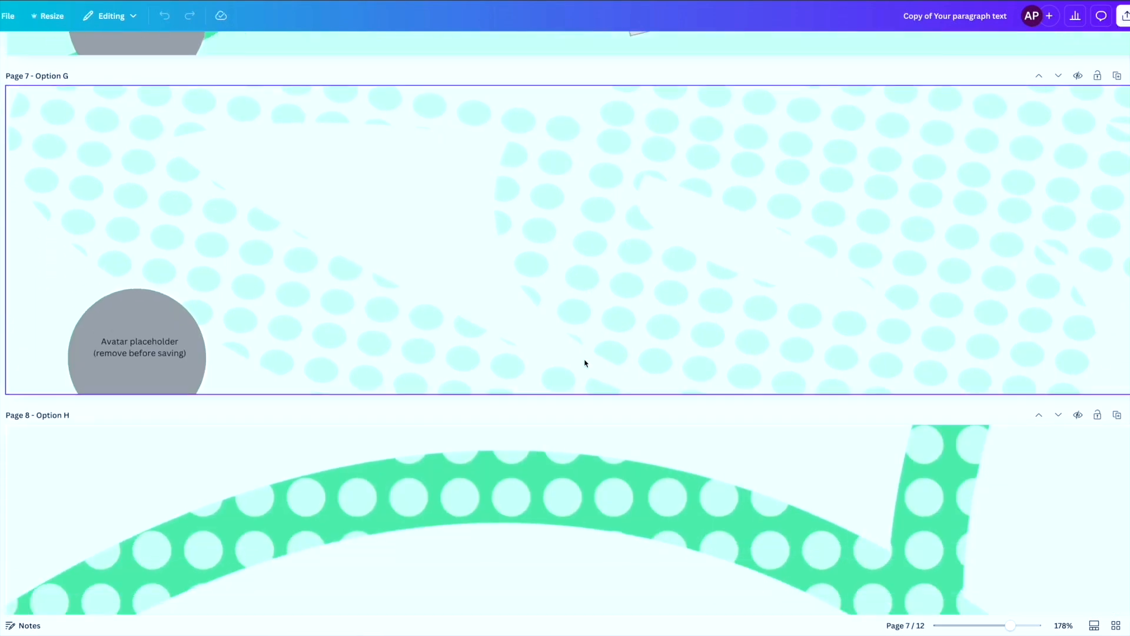
scroll(585, 362, "down", 8)
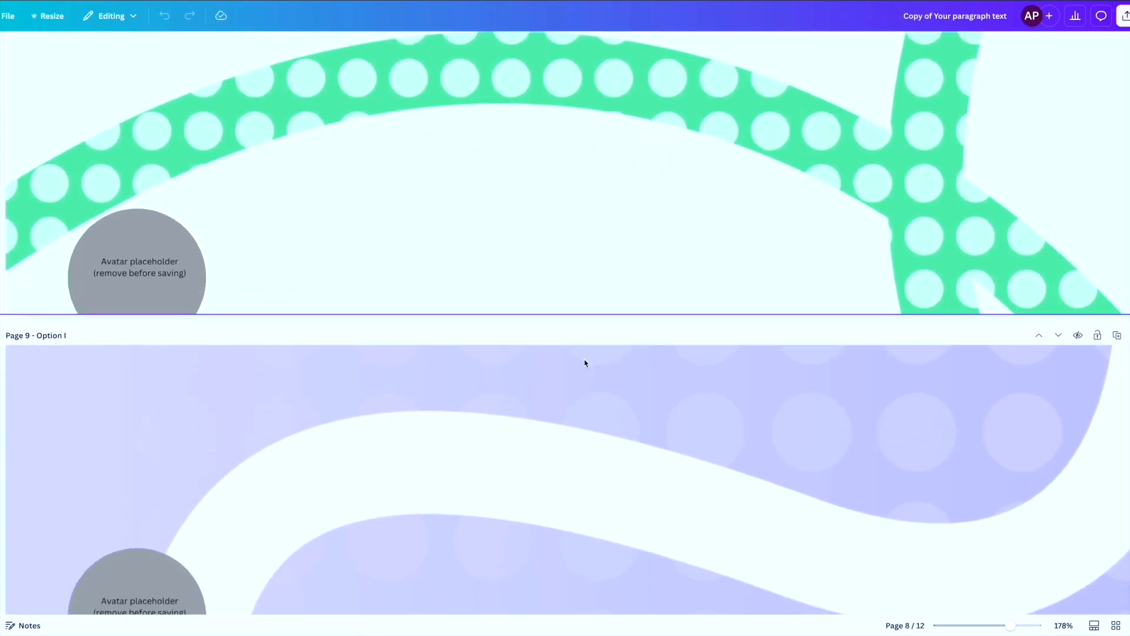
scroll(586, 362, "down", 10)
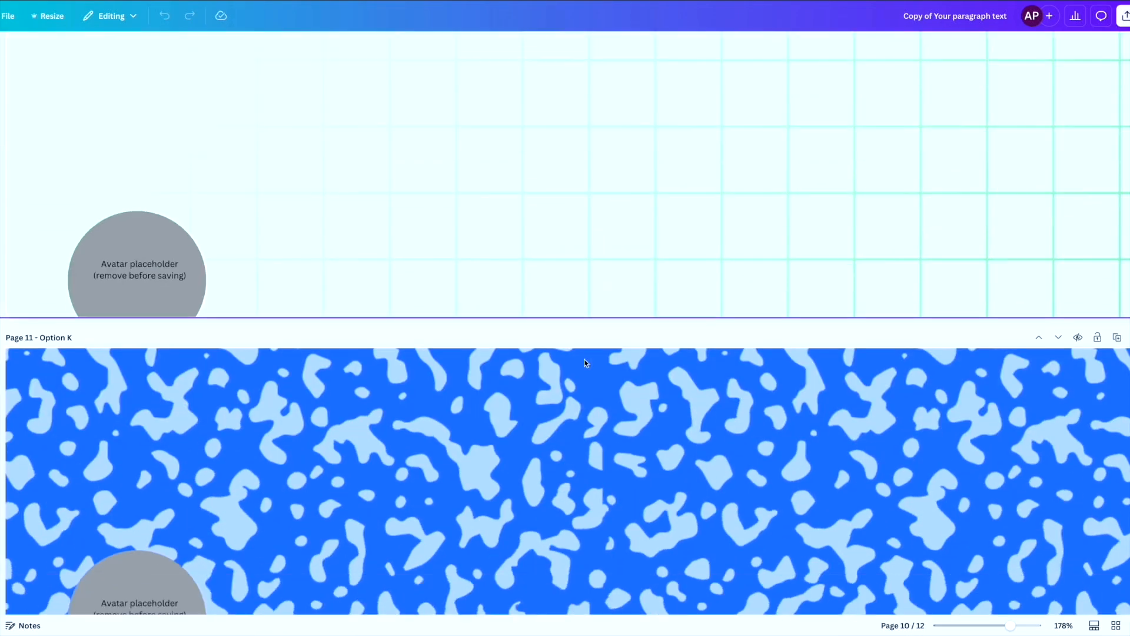
scroll(585, 363, "down", 5)
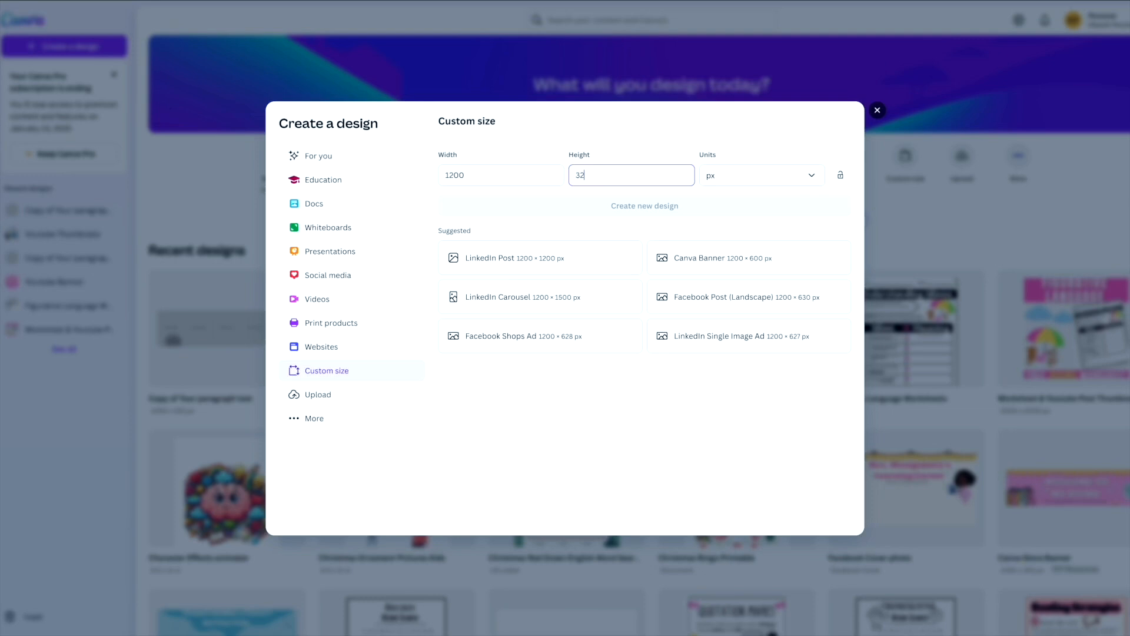
Step: Create a new custom-size design 1200 px wide and 320 px high
type("0")
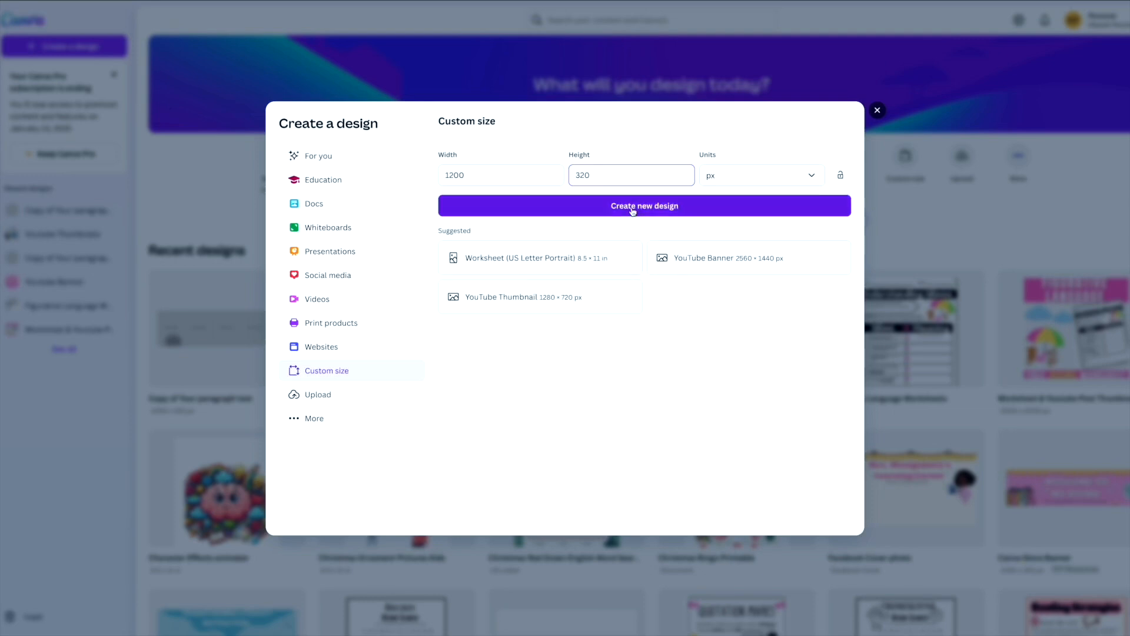
left_click(632, 210)
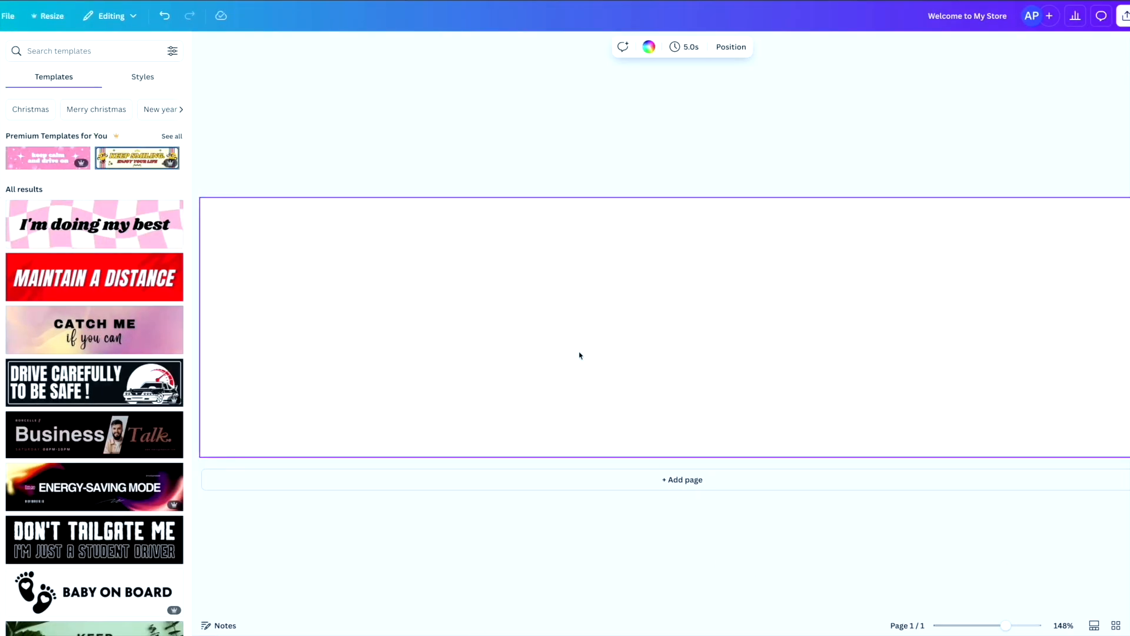
Step: Fill the page background with a light pink solid colour, #FFBEE6
left_click(650, 49)
left_click(74, 318)
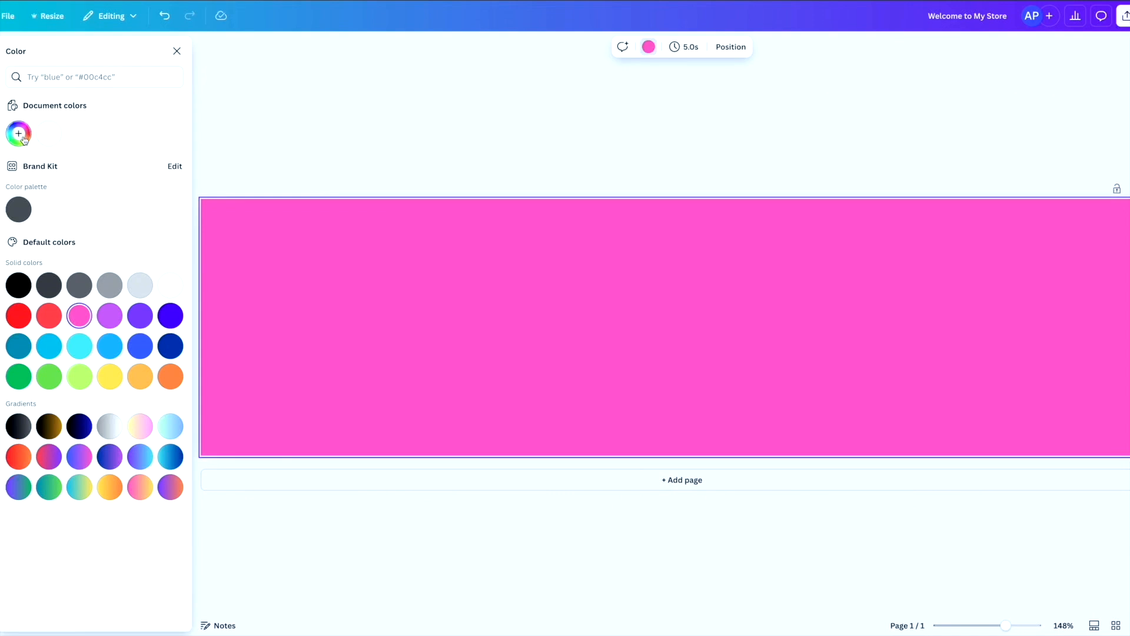
left_click(18, 133)
left_click_drag(107, 189, 54, 186)
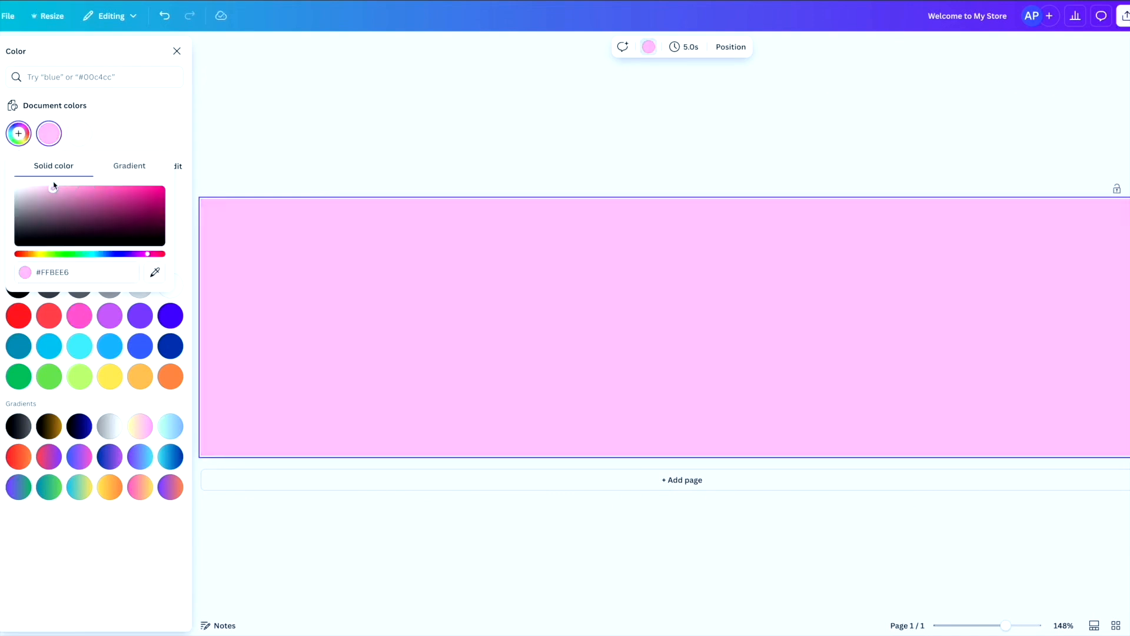
left_click(275, 150)
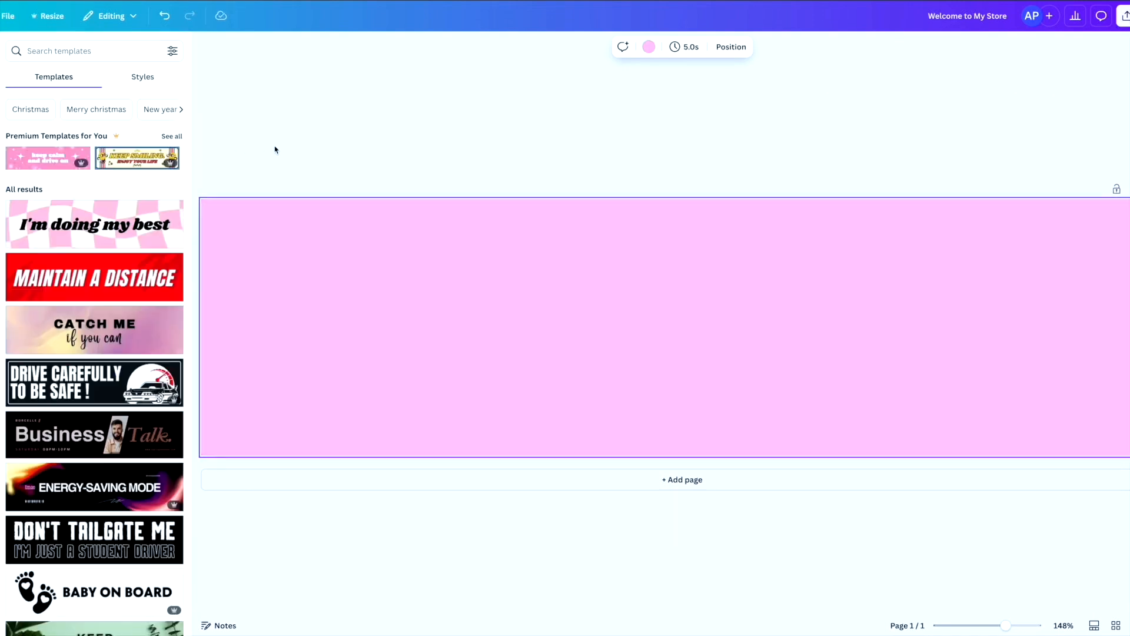
Step: Add a text box reading "Welcome To My Store" and enlarge it to a font size of about 43
left_click(0, 133)
left_click(82, 91)
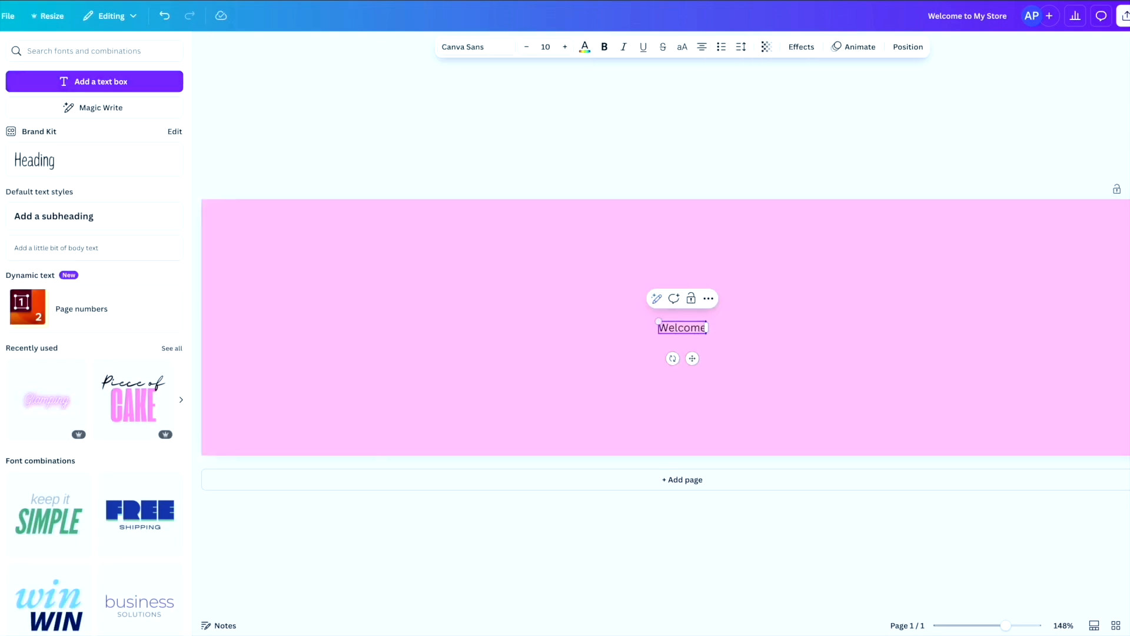
left_click_drag(626, 321, 402, 296)
left_click_drag(740, 335, 893, 357)
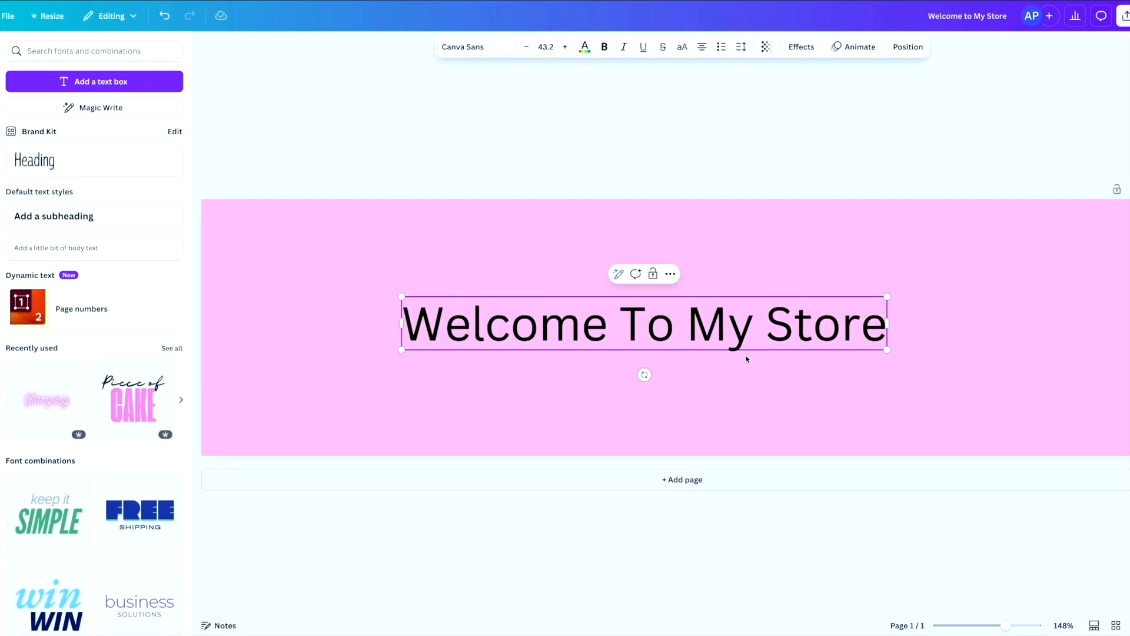
Step: Change the heading's font to Sergio Trendy and its text colour to white
left_click(451, 48)
left_click(17, 100)
scroll(106, 187, "up", 5)
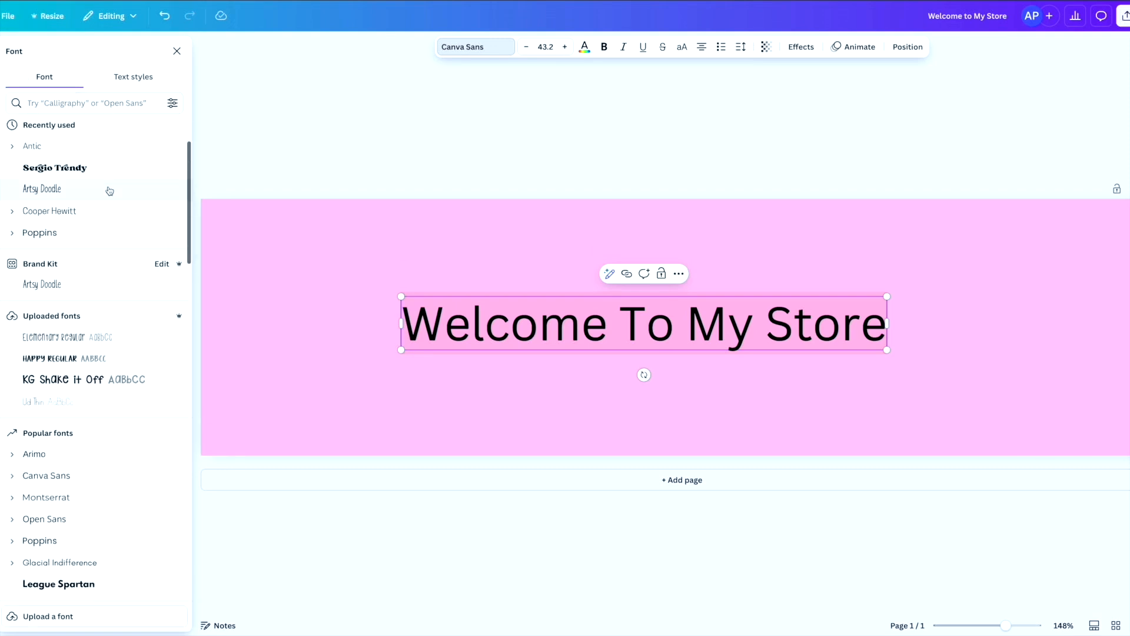
left_click(95, 259)
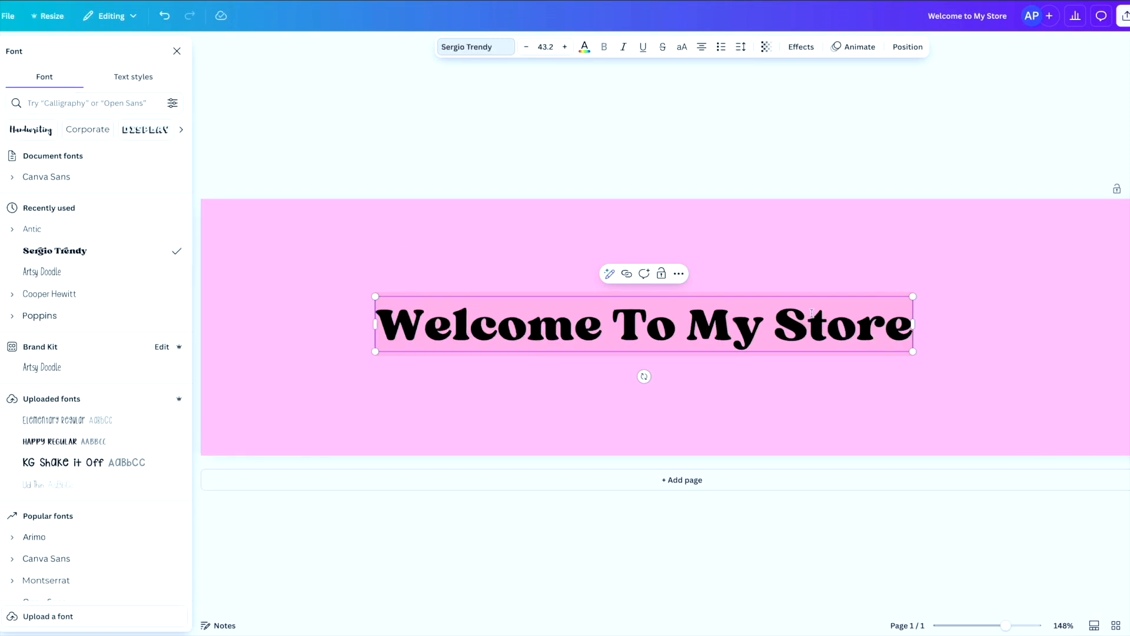
left_click(584, 48)
left_click(171, 286)
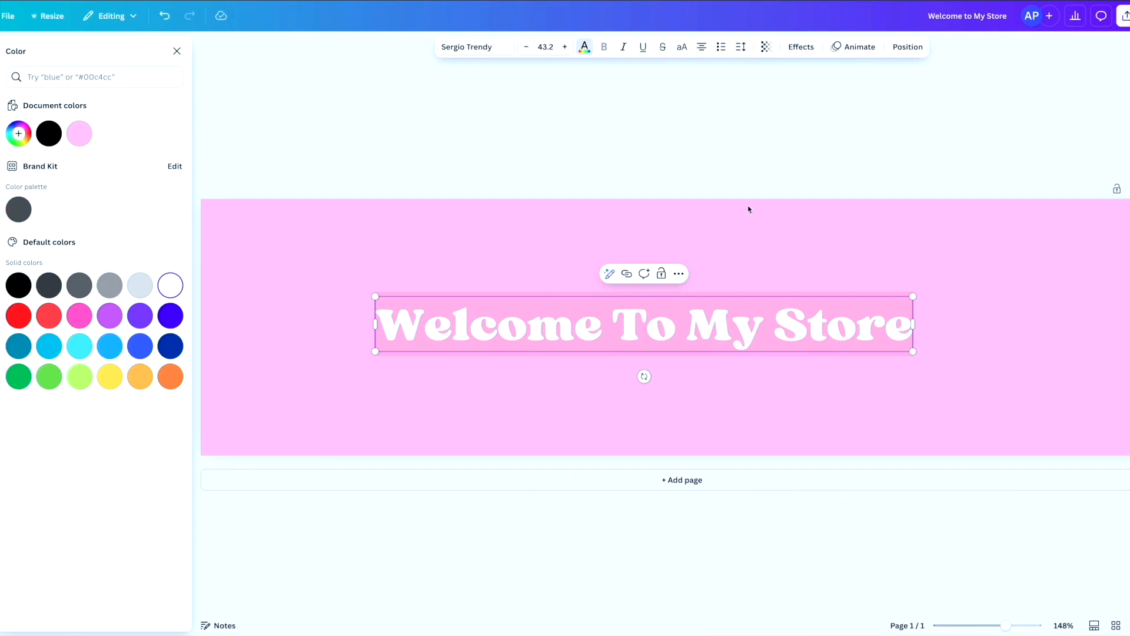
left_click(746, 247)
Step: Move the heading slightly up towards the banner's centre and apply the Lift text effect
left_click_drag(679, 318, 720, 292)
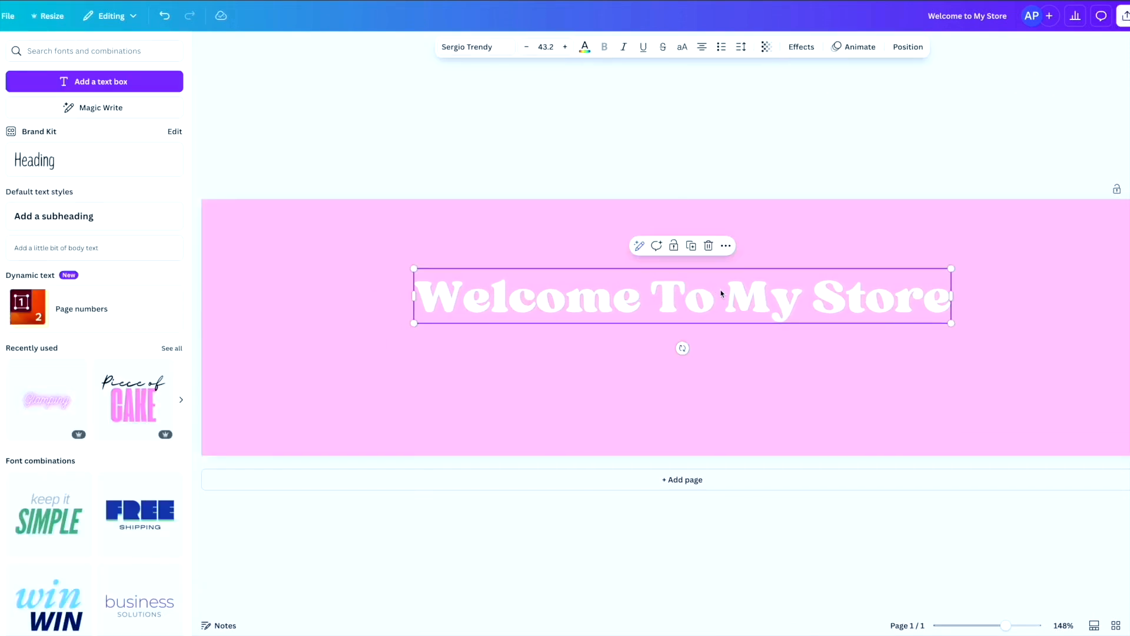
left_click(801, 49)
left_click(153, 114)
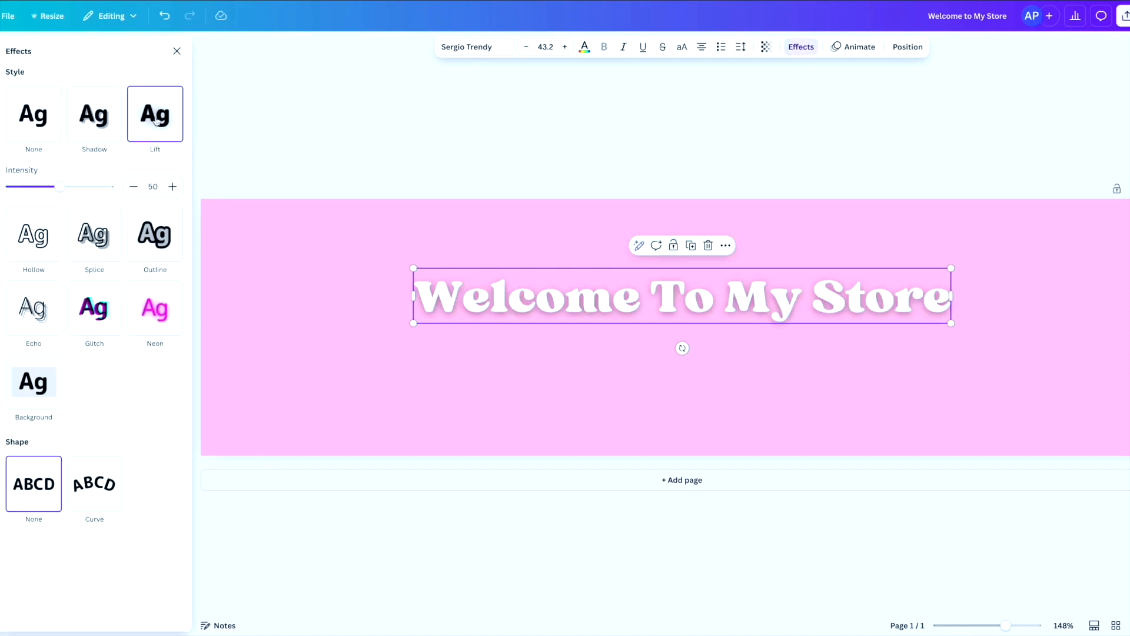
left_click(439, 136)
Step: Increase the font size of the "Welcome To My Store" heading
left_click(661, 316)
left_click(566, 47)
left_click(565, 47)
left_click(565, 47)
left_click(565, 47)
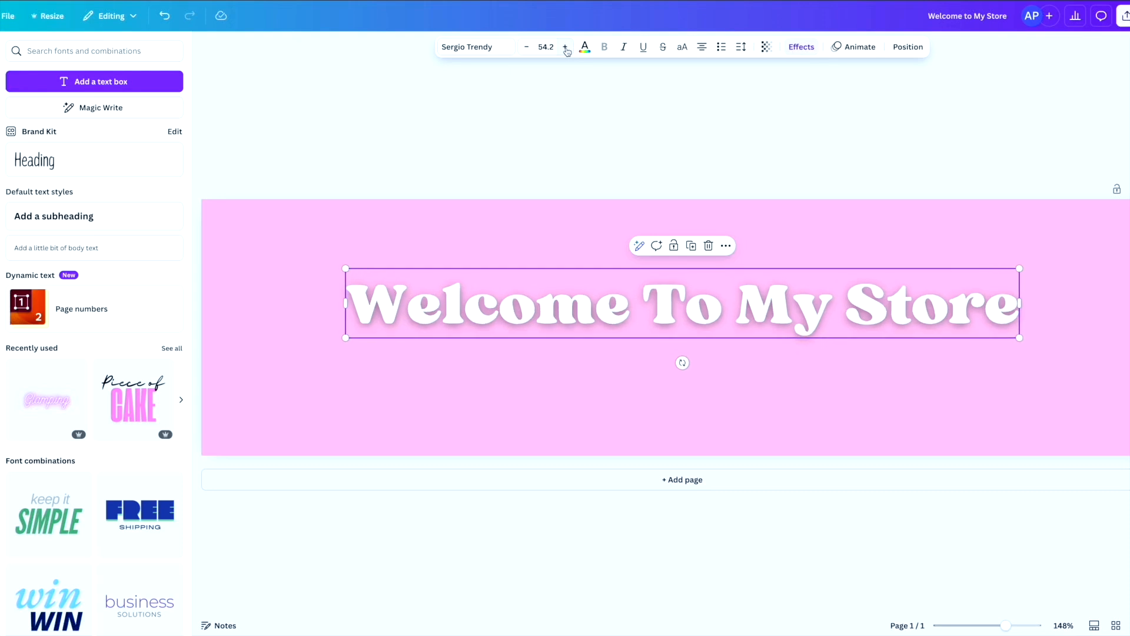
left_click(565, 47)
left_click(526, 47)
Step: Narrow the heading's text box so it wraps as "Welcome To" over "My Store", and centre it on the banner
left_click_drag(1028, 268, 1032, 262)
left_click_drag(1032, 304, 815, 319)
left_click_drag(681, 303, 744, 304)
left_click(949, 206)
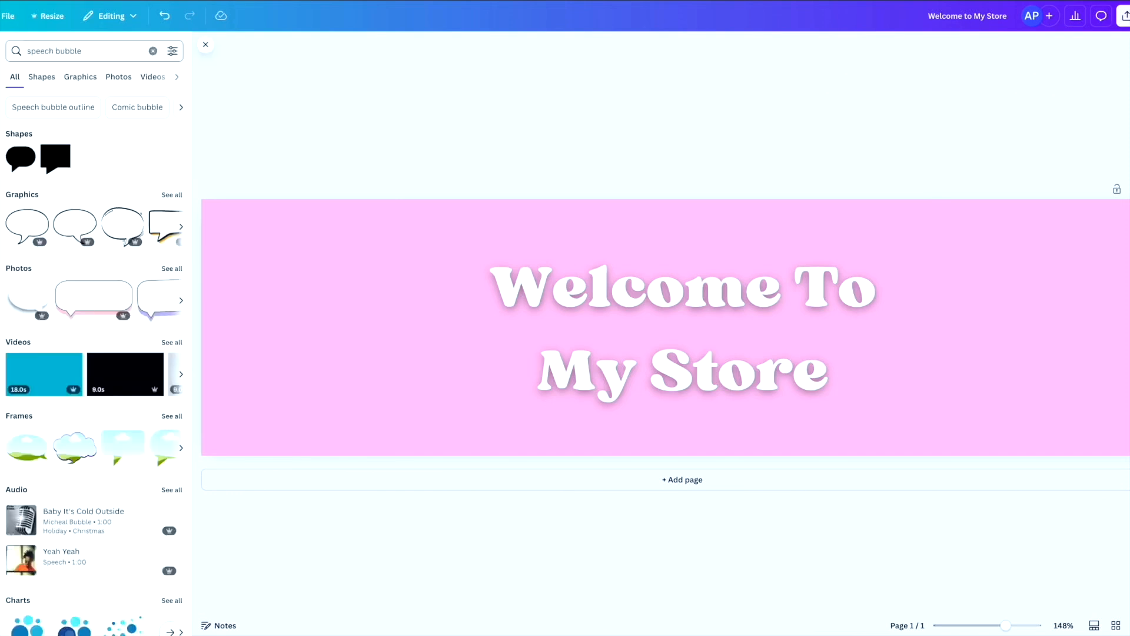
Step: Add the rounded speech bubble shape and place it near the banner's right edge, beside the heading
left_click(20, 157)
left_click_drag(724, 291, 813, 244)
left_click_drag(739, 250, 1066, 318)
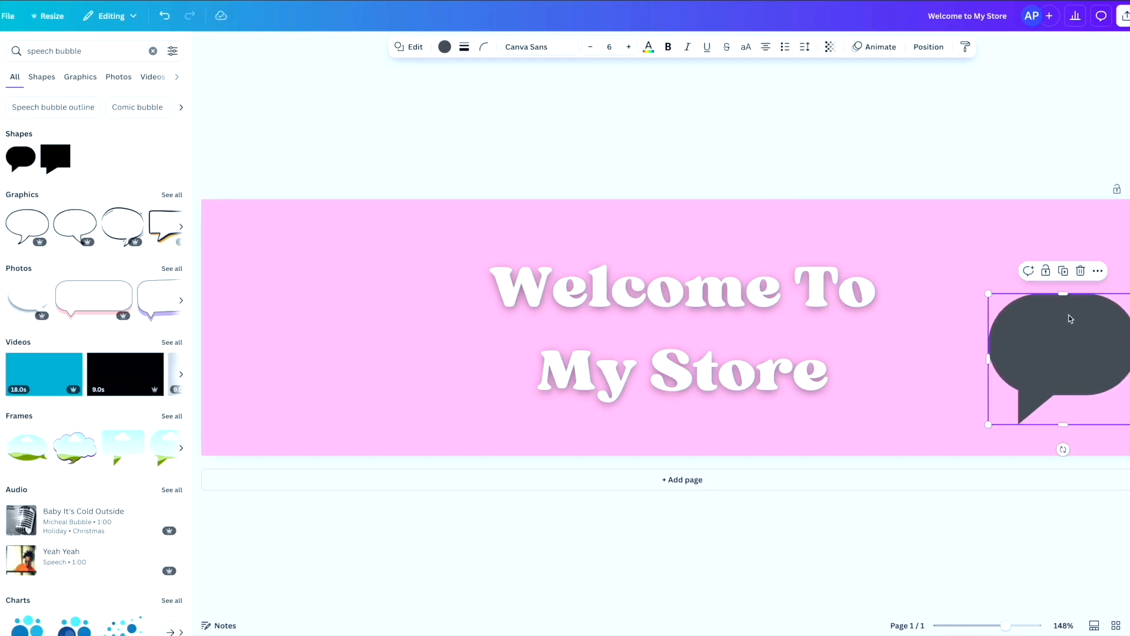
Step: Recolour the speech bubble bright cyan
left_click(648, 46)
left_click(109, 345)
left_click(80, 346)
left_click(489, 197)
Step: Add the text "Follow me for ELA and Math resources" at size 18, wrapped onto three lines inside the speech bubble
key("t")
left_click_drag(692, 355, 1073, 359)
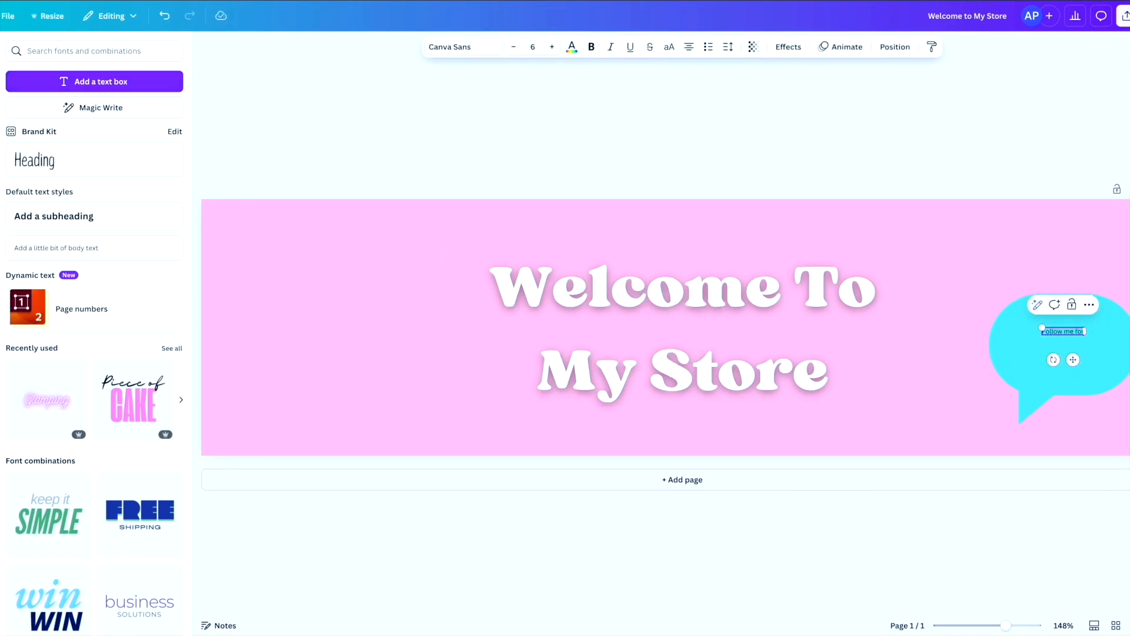
left_click(553, 52)
left_click(554, 52)
left_click_drag(1129, 355, 1107, 362)
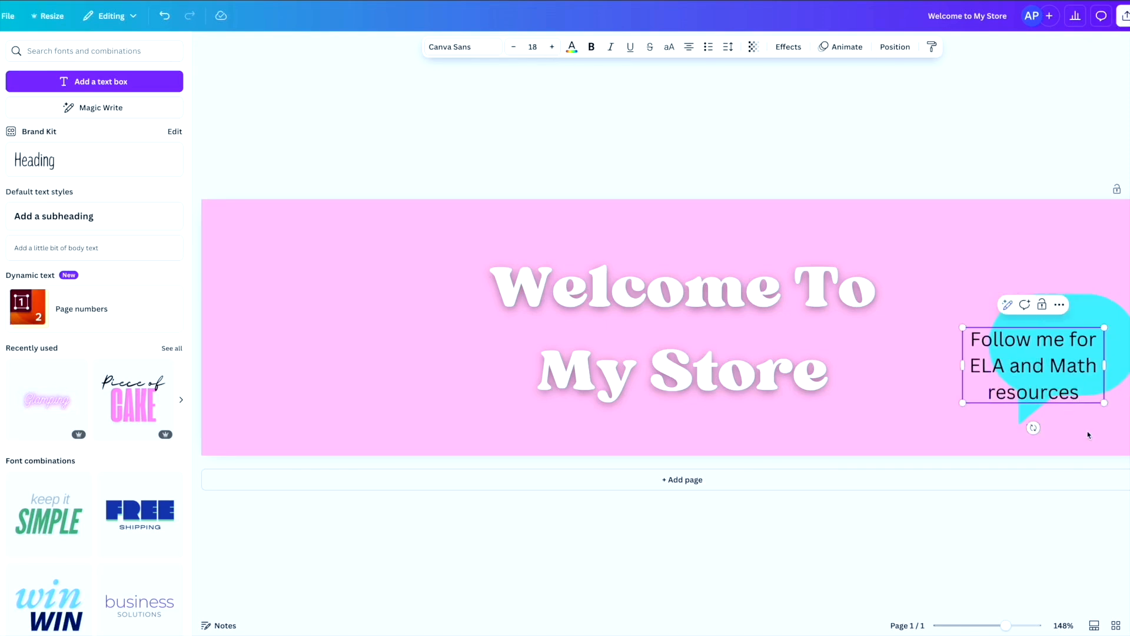
left_click_drag(1026, 367, 1056, 351)
Step: Set the speech bubble text's font to Antic and make the words "ELA" and "Math" bold
left_click(463, 47)
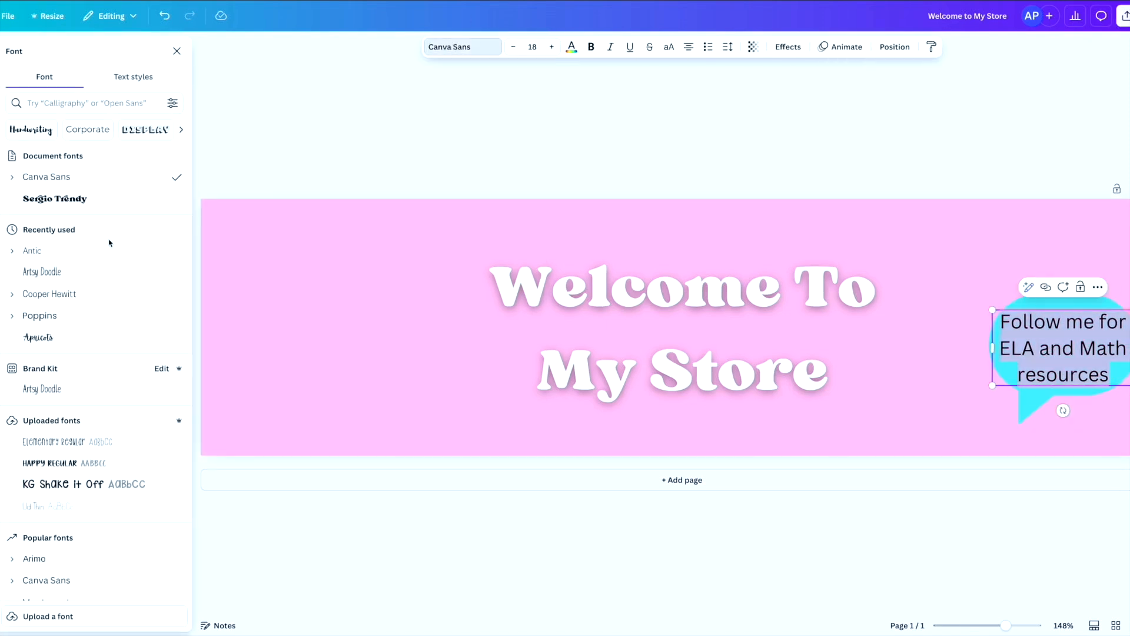
left_click(31, 251)
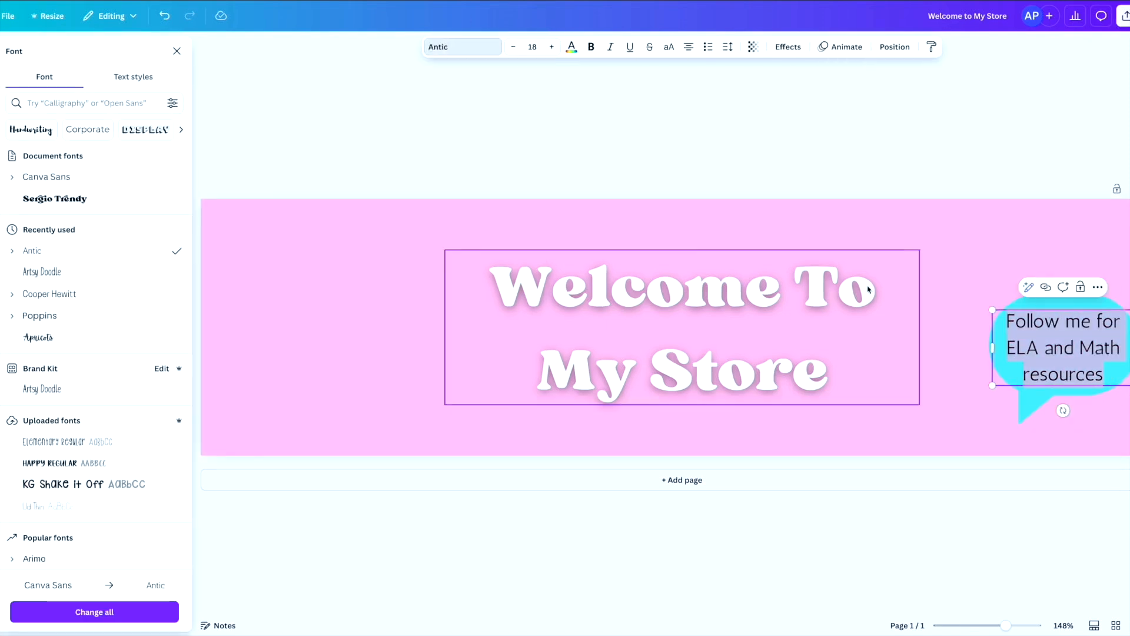
left_click(591, 53)
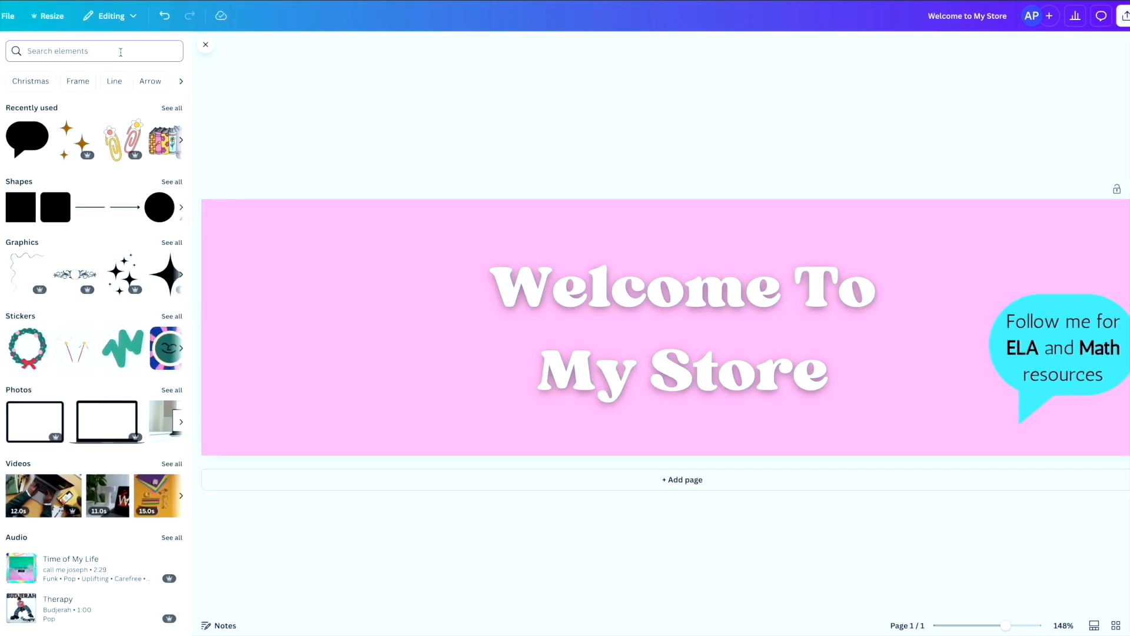
Step: Search the elements for "pencil banner" and add the yellow pencil border along the banner's top edge
type("pencil ba")
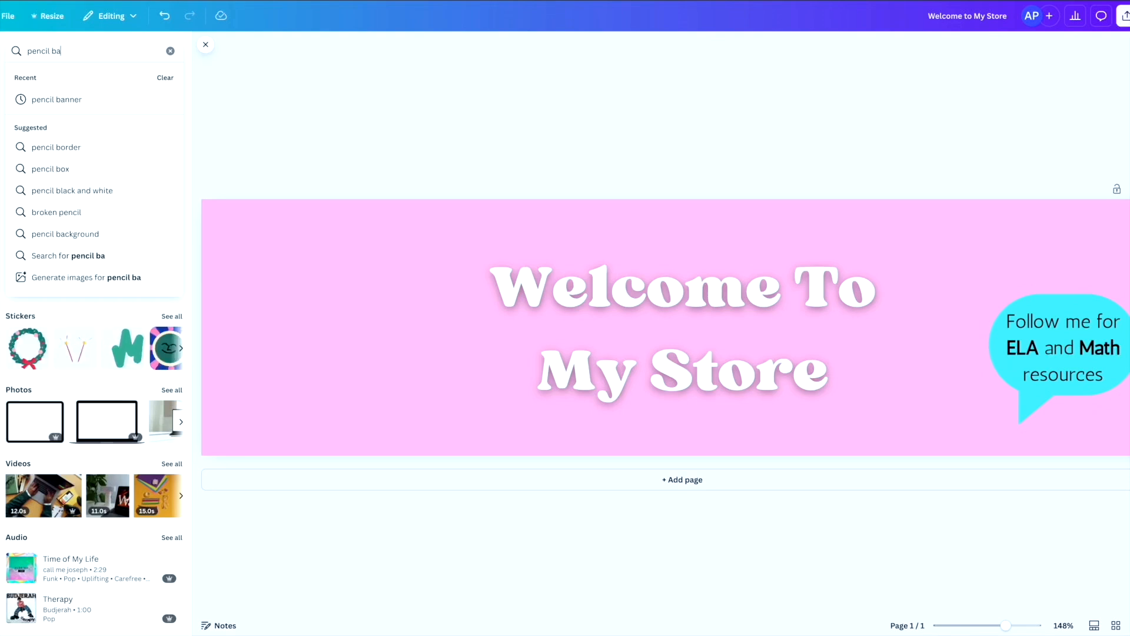
type("nner")
key("Return")
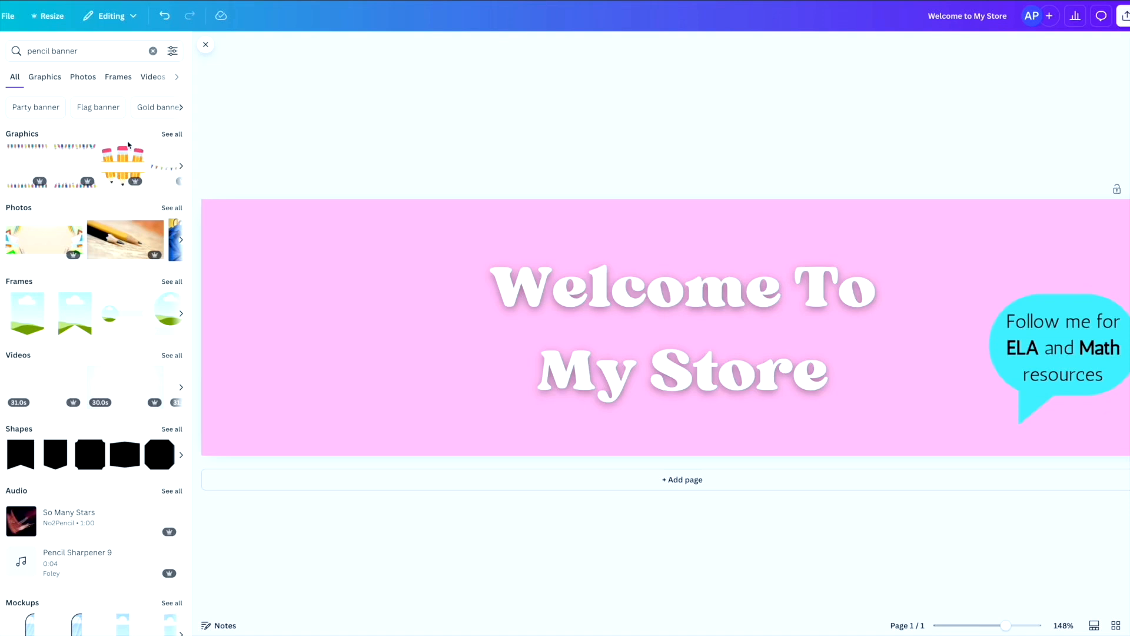
scroll(128, 144, "down", 1)
Step: Search the element graphics for "retro pink books" and browse the results for a matching book illustration
left_click(101, 46)
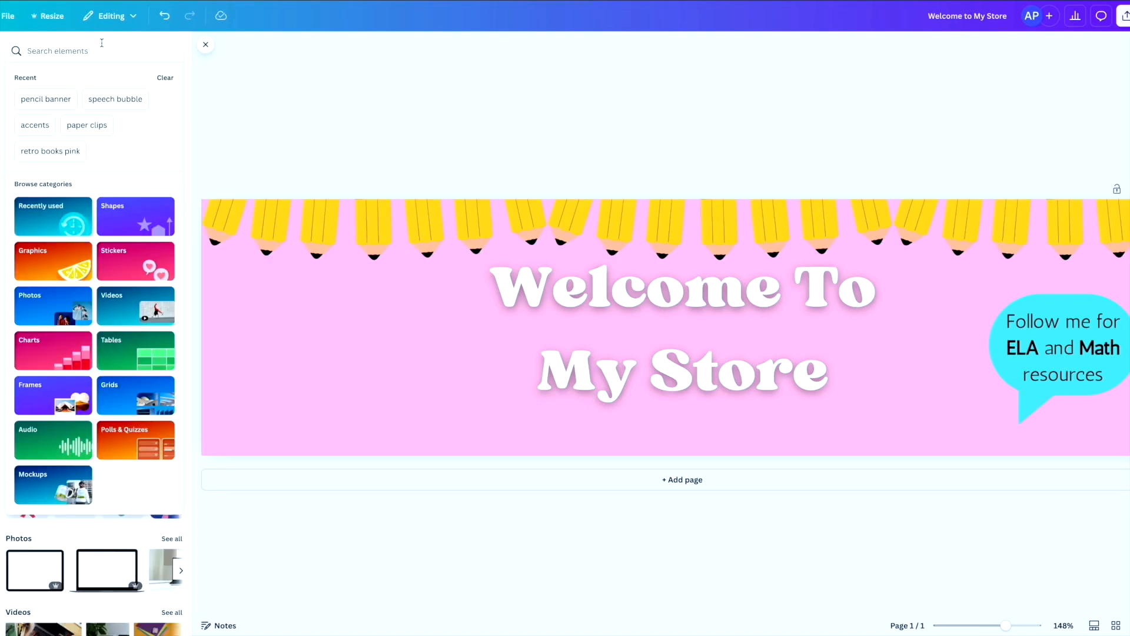
type("ret")
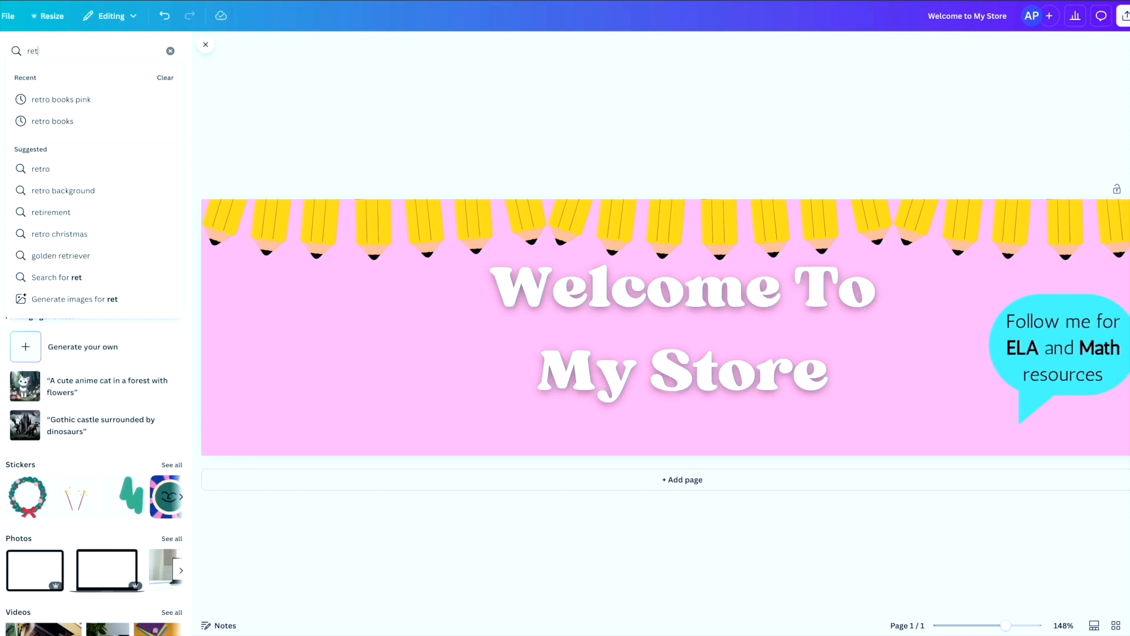
type("ro pink books")
key("Return")
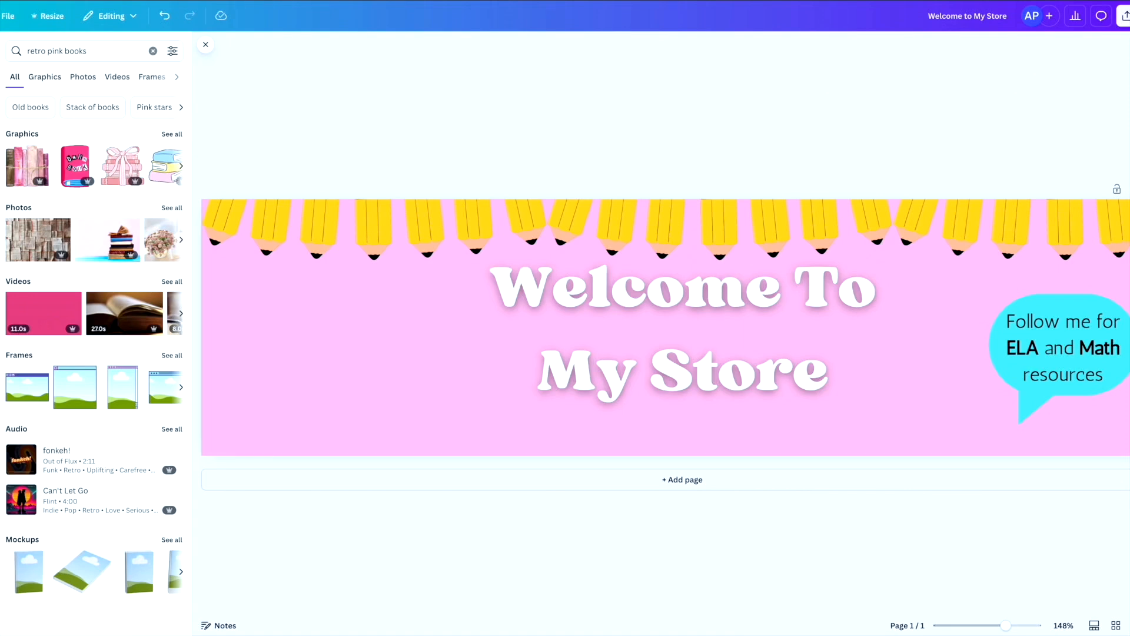
left_click(0, 88)
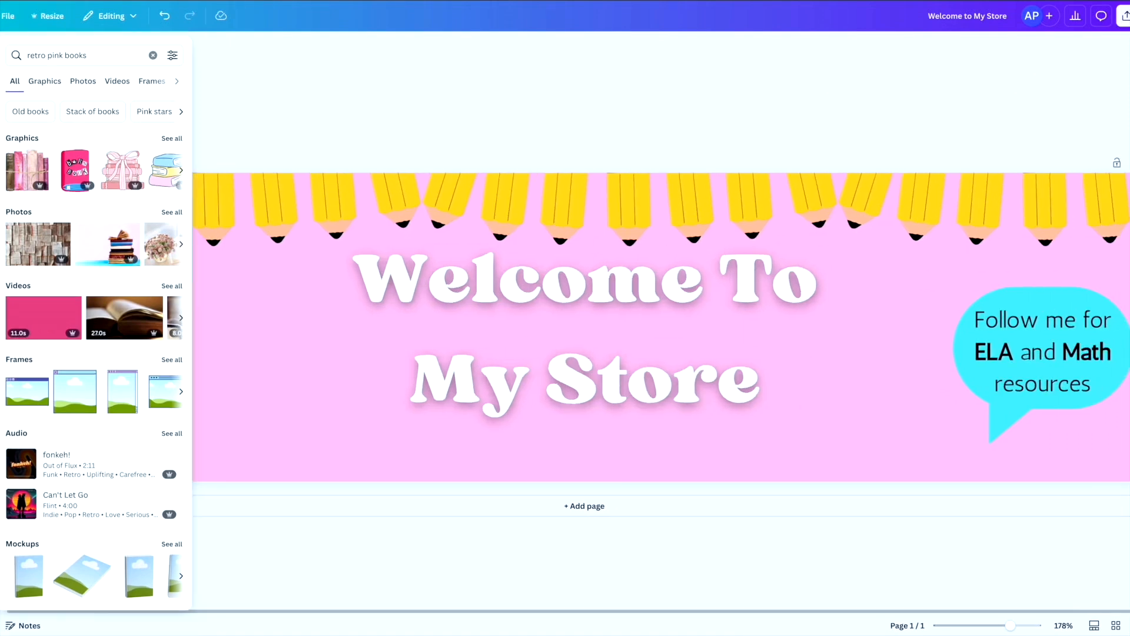
left_click(177, 140)
scroll(153, 199, "down", 3)
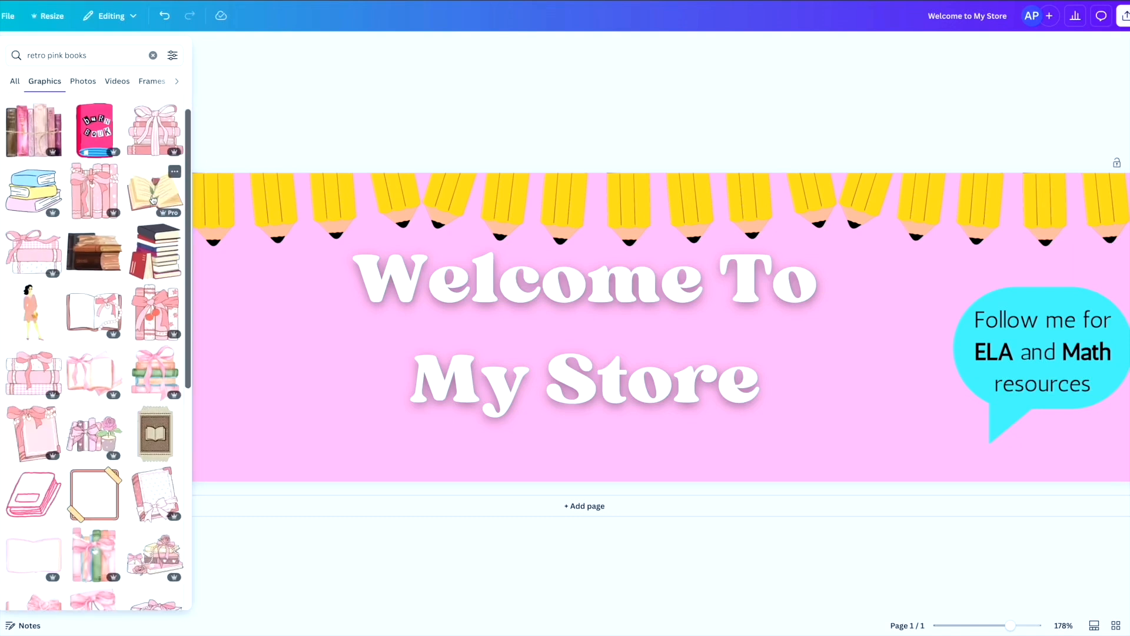
scroll(153, 199, "down", 8)
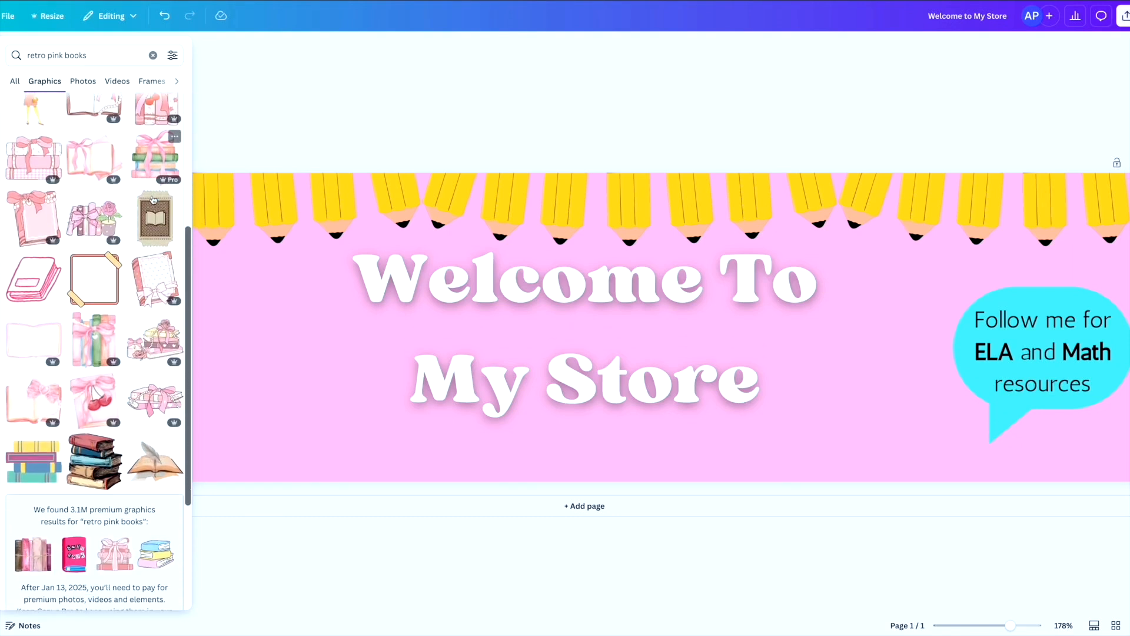
Step: Search the graphics for "retro books" and place the pink, blue and checkered book stack, scaled down, in the banner's lower-left corner
triple_click(105, 59)
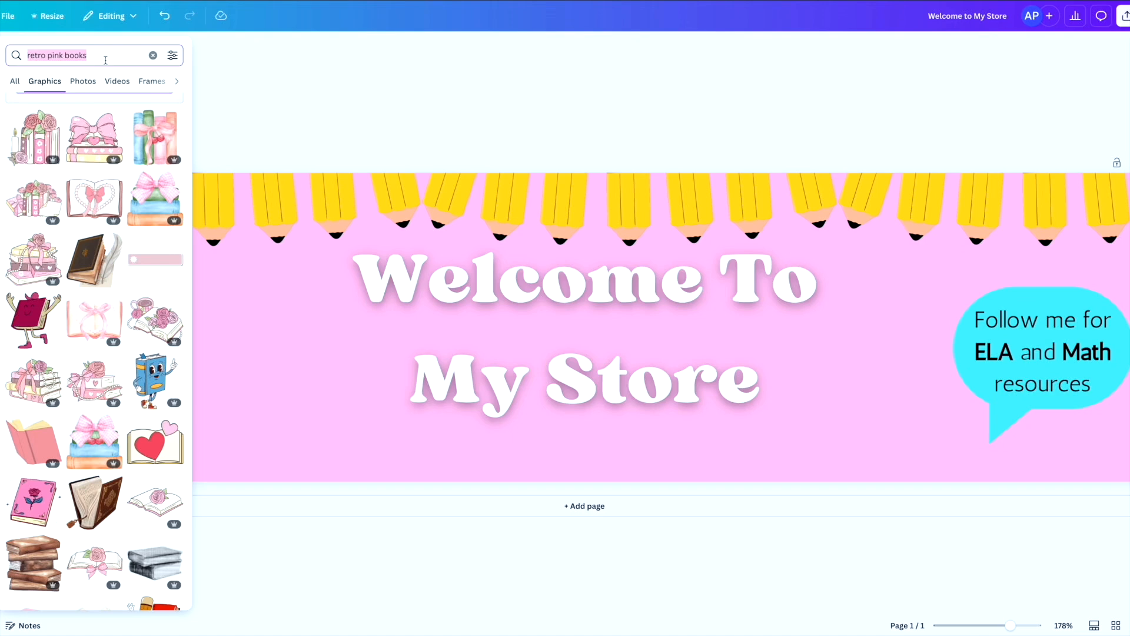
type("retro books")
key("Return")
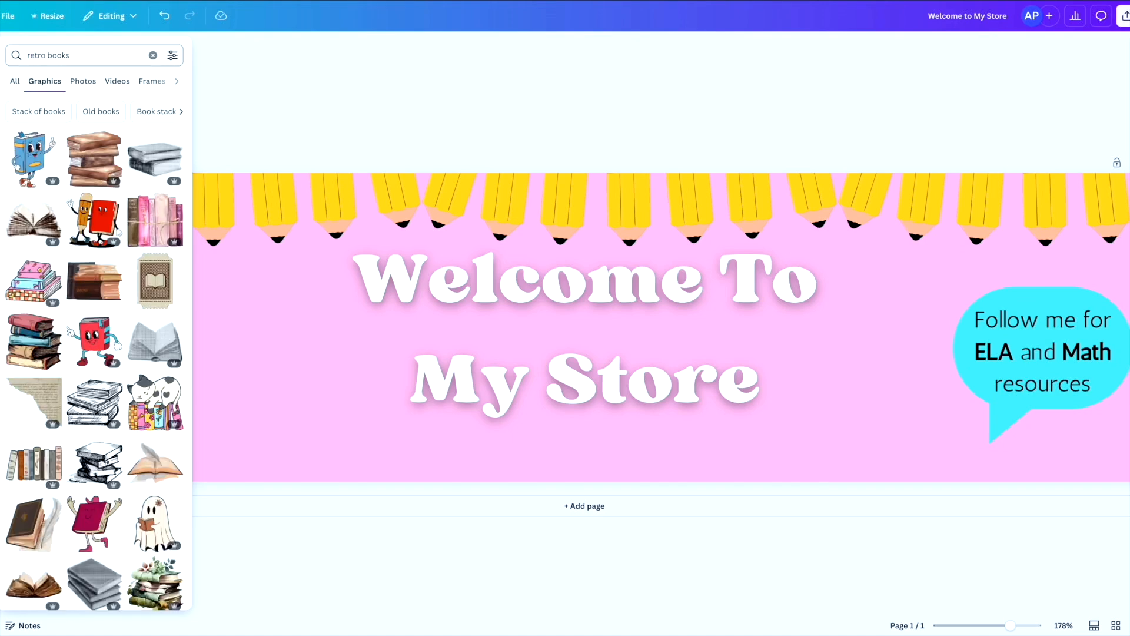
left_click(39, 287)
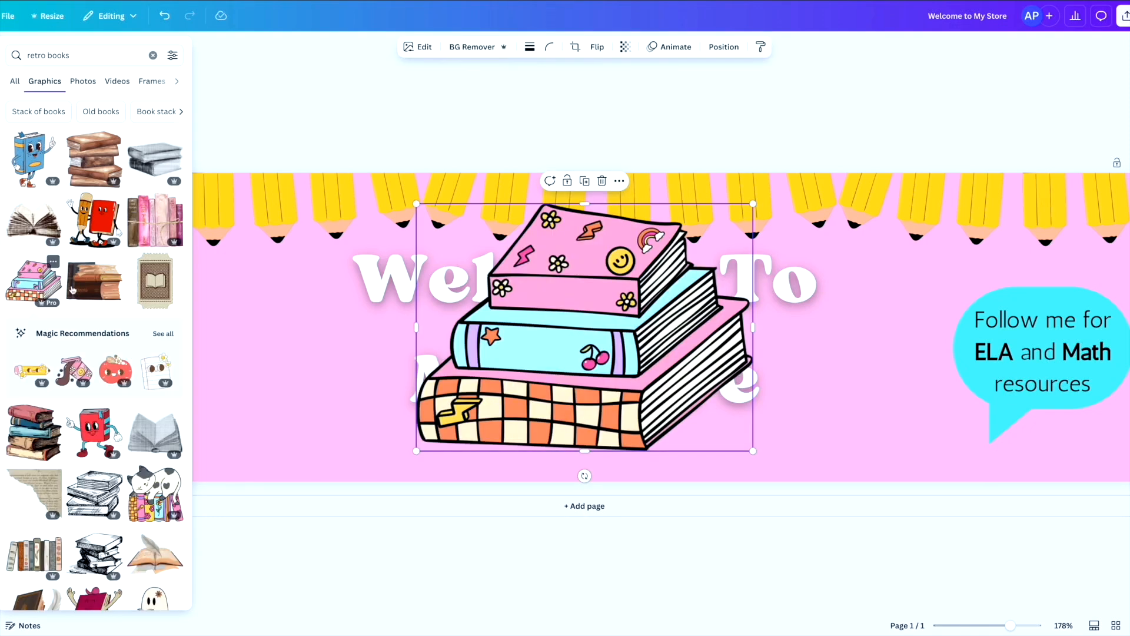
left_click_drag(563, 363, 166, 382)
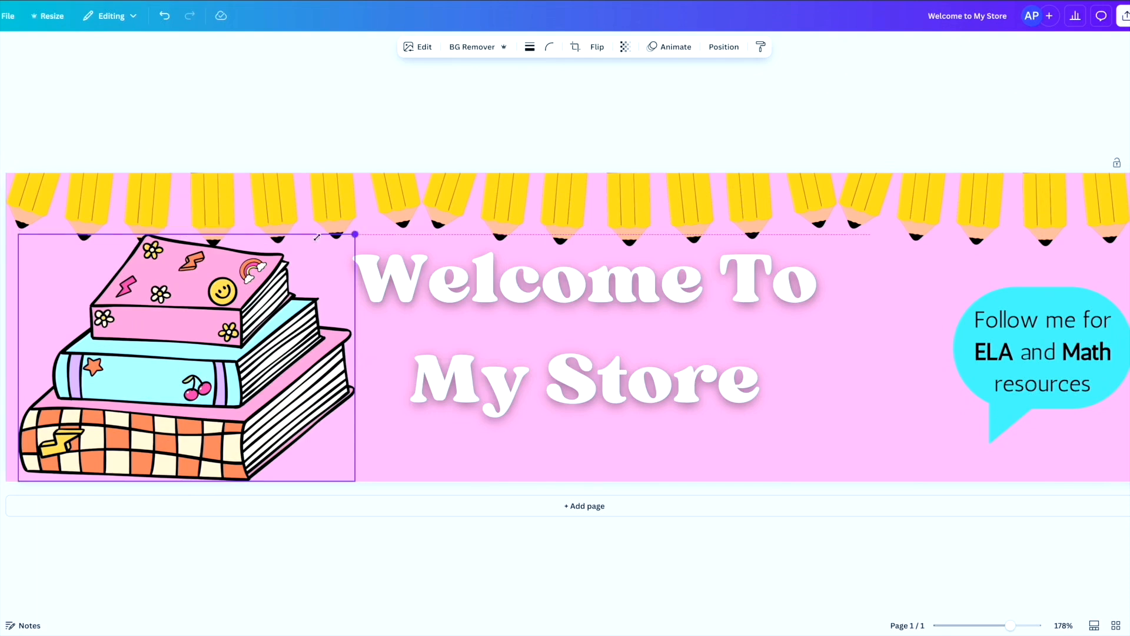
left_click_drag(332, 234, 218, 287)
Step: Add the upright row of colourful patterned books from the same creator's "retro pink books" graphics and delete the book stack
left_click(1, 88)
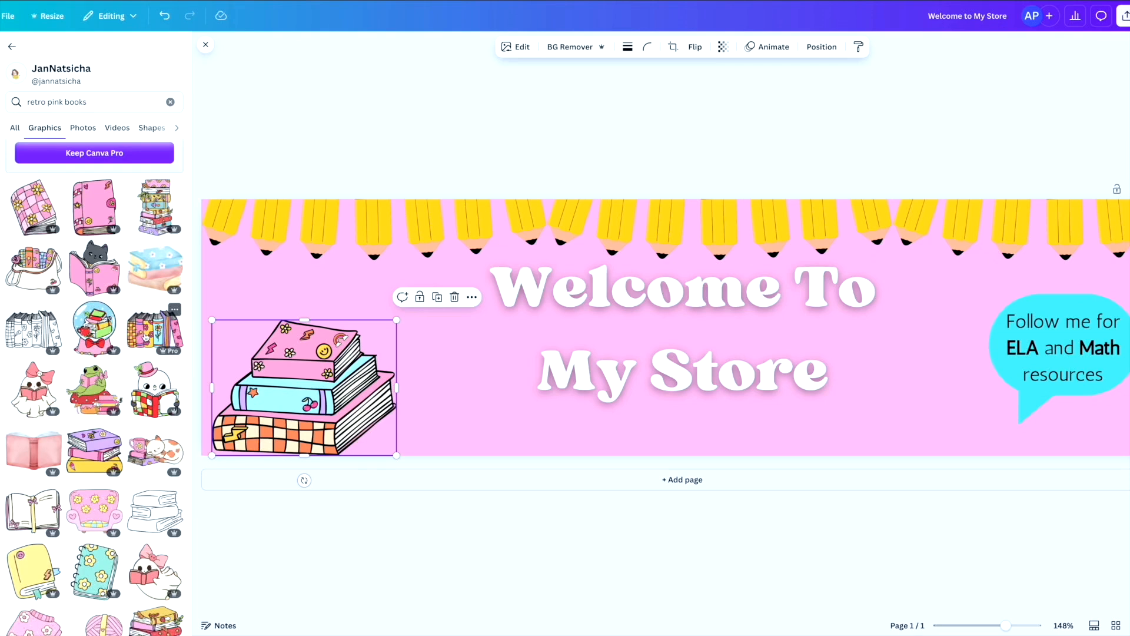
left_click(146, 335)
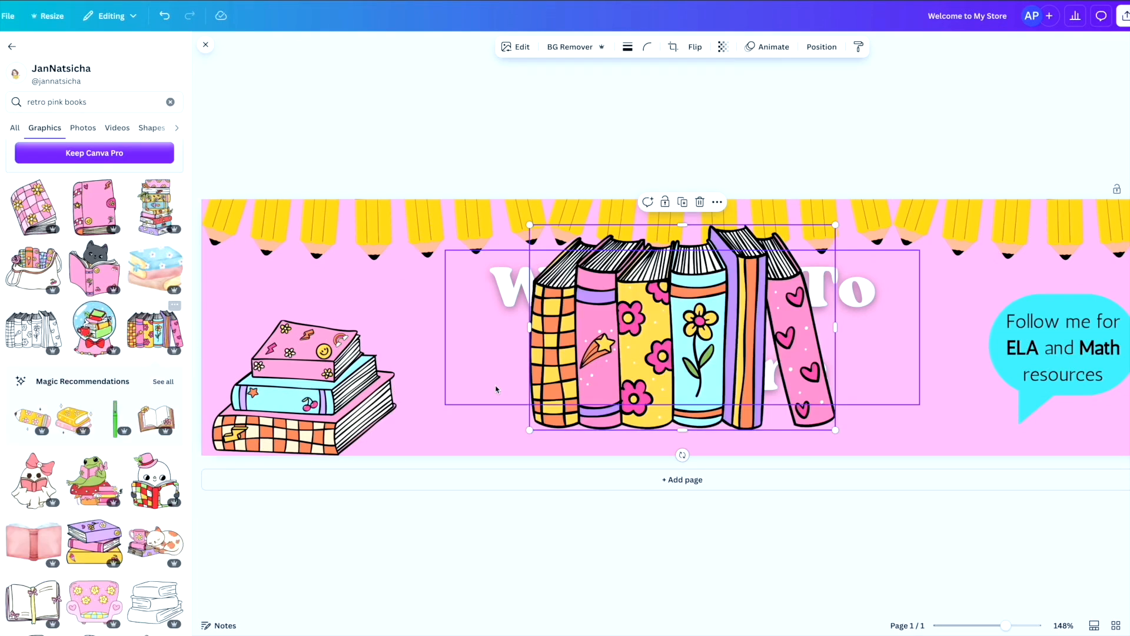
left_click(376, 341)
left_click(322, 298)
Step: Move the row of books into the banner's lower-left corner and scale it down to fit beside the heading
left_click_drag(590, 318, 271, 340)
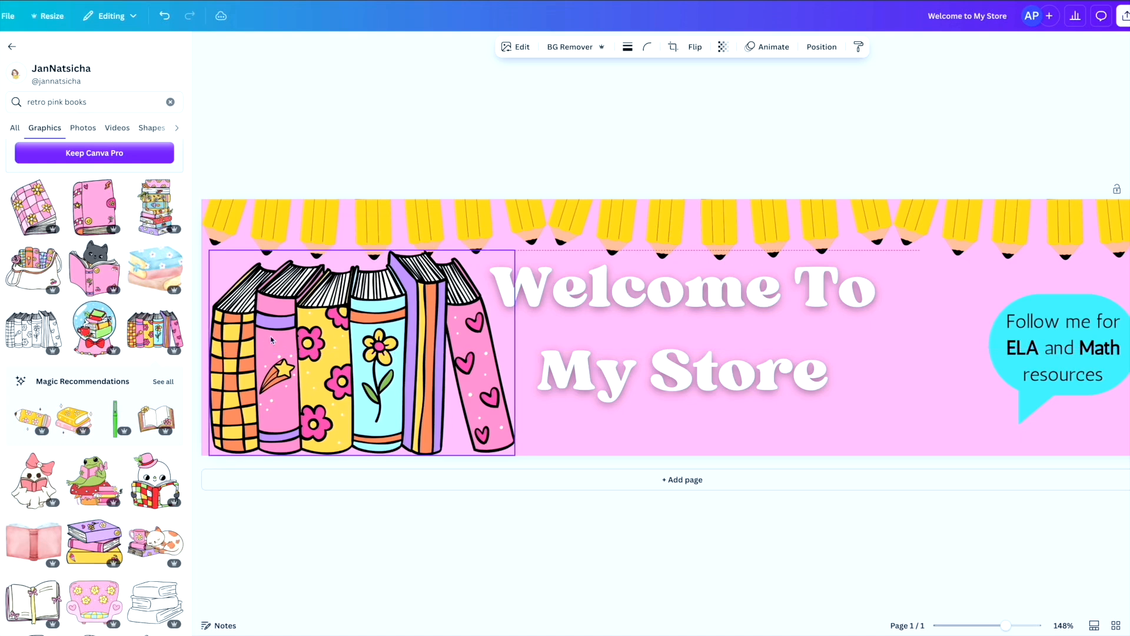
left_click_drag(515, 250, 382, 343)
left_click_drag(290, 376, 290, 373)
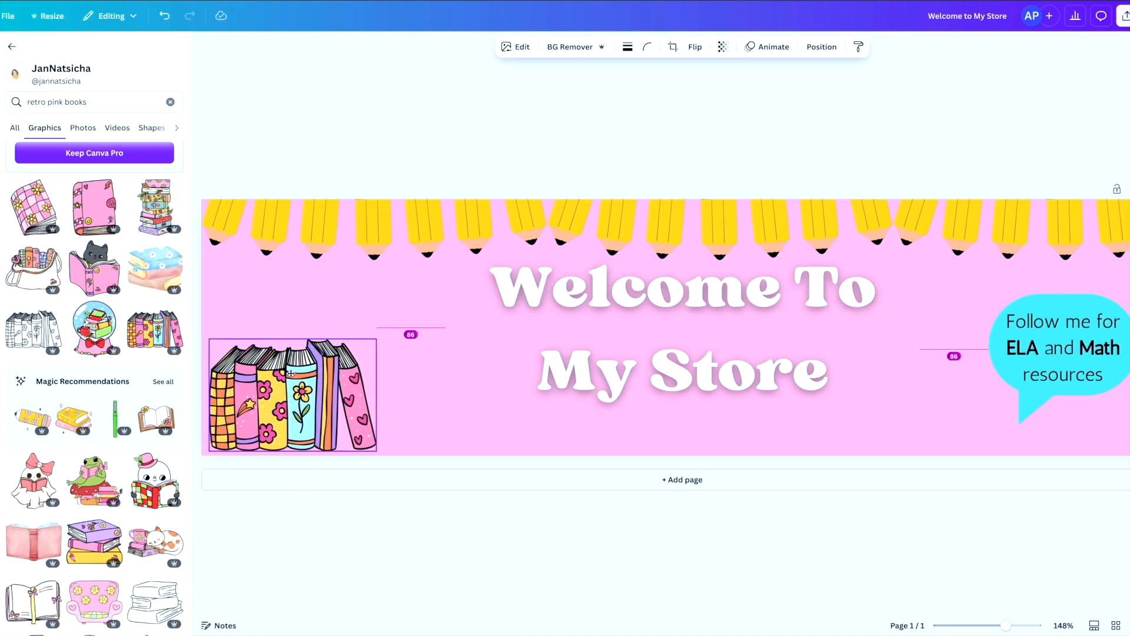
left_click_drag(290, 373, 289, 373)
mouse_move(623, 327)
left_mouse_down()
mouse_move(608, 320)
mouse_move(637, 320)
left_mouse_up()
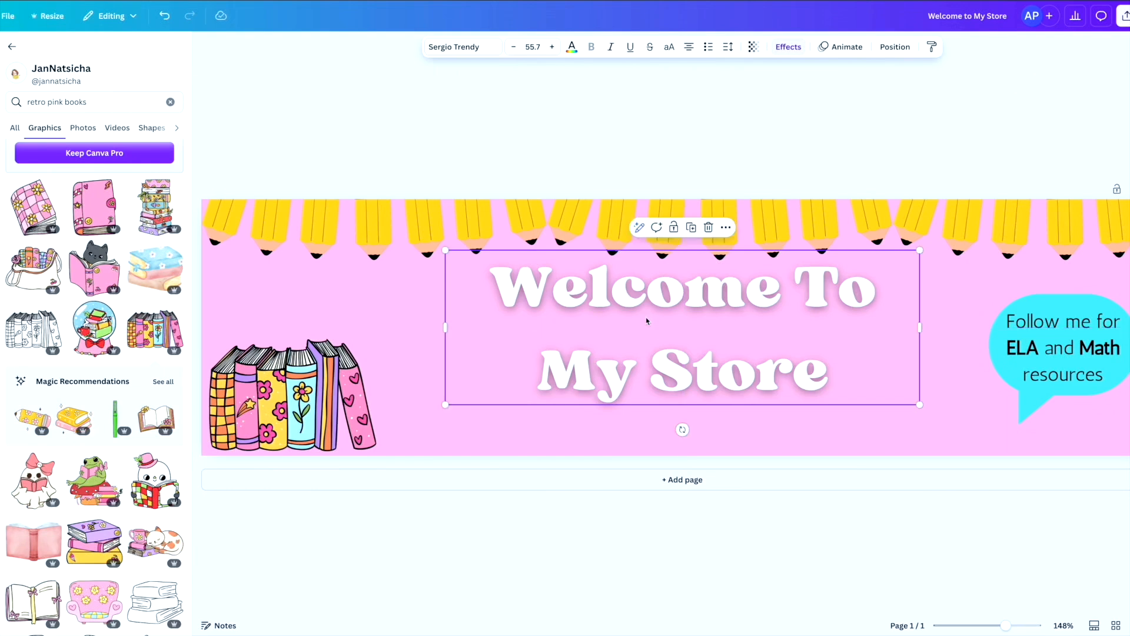
left_click(373, 353)
left_click_drag(376, 339, 390, 330)
left_click(526, 531)
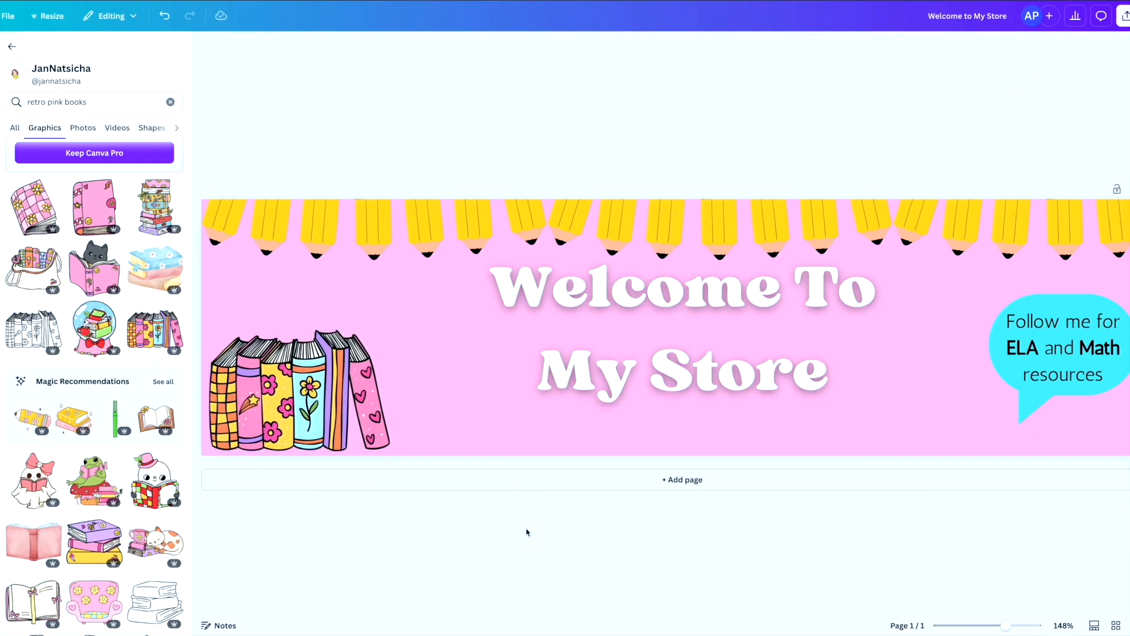
Step: Add the recently used flower paper clips and place them partly over the banner's bottom edge, between the heading and the speech bubble
left_click(12, 47)
left_click(170, 51)
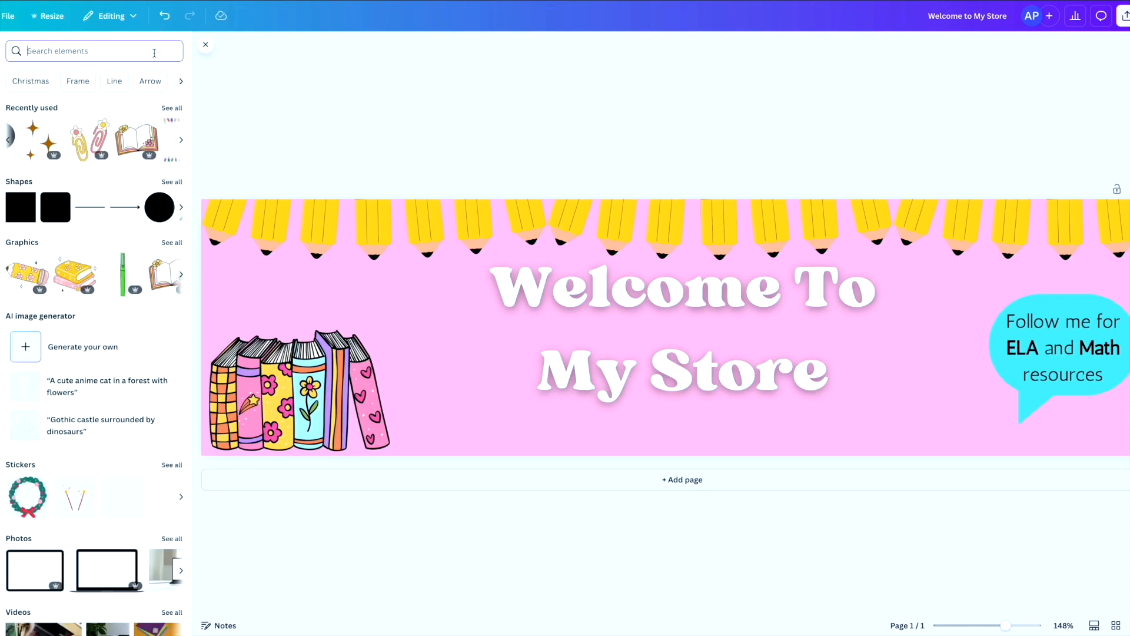
left_click(91, 141)
left_click_drag(679, 338, 901, 458)
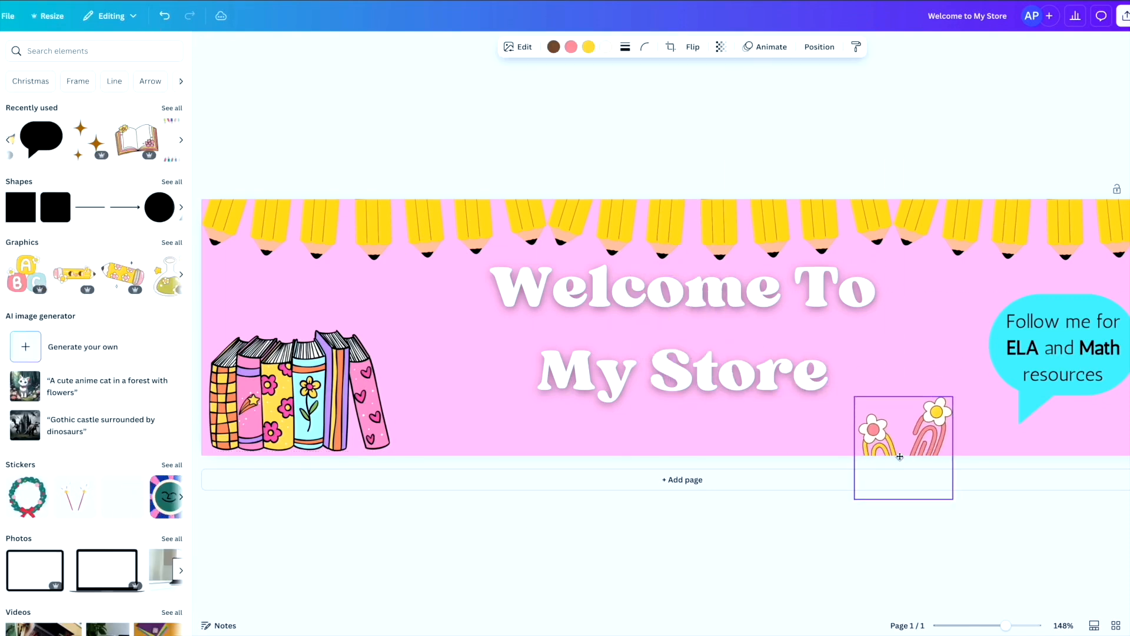
Step: Search the elements for "accents" and place the brown star sparkles on both sides of the heading
left_click(79, 52)
type("accents")
key("Return")
left_click(122, 167)
left_click_drag(680, 330, 886, 339)
Step: Flip the right-hand sparkles horizontally and adjust both sets so they mirror each other around the heading
left_click(492, 261)
left_click(648, 47)
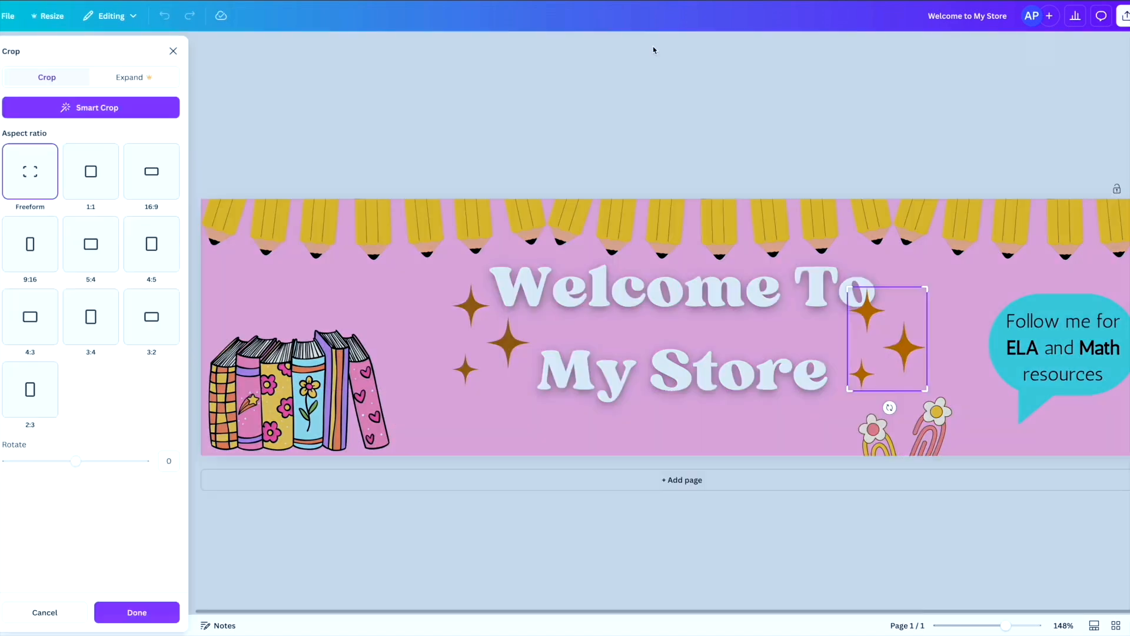
left_click(166, 51)
left_click(667, 46)
left_click(674, 76)
left_click_drag(905, 355, 893, 354)
left_click_drag(490, 339, 489, 344)
left_click_drag(865, 352, 874, 352)
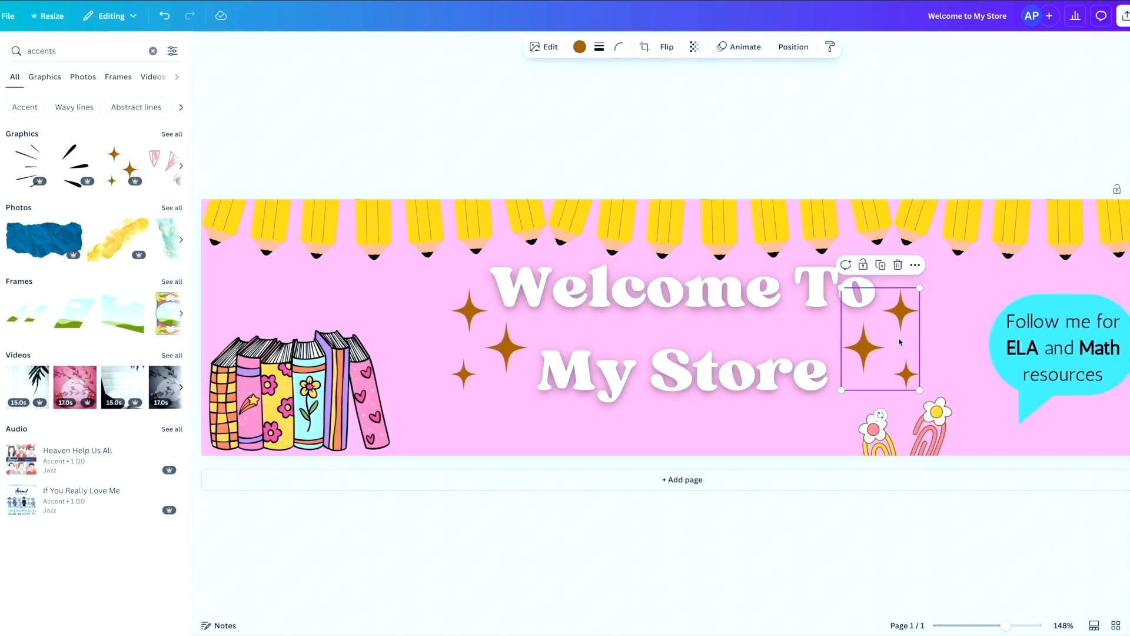
Step: Recolour both sets of sparkles with the light blue from the book illustration's photo colours
left_click(580, 47)
left_click(140, 331)
left_click(485, 355)
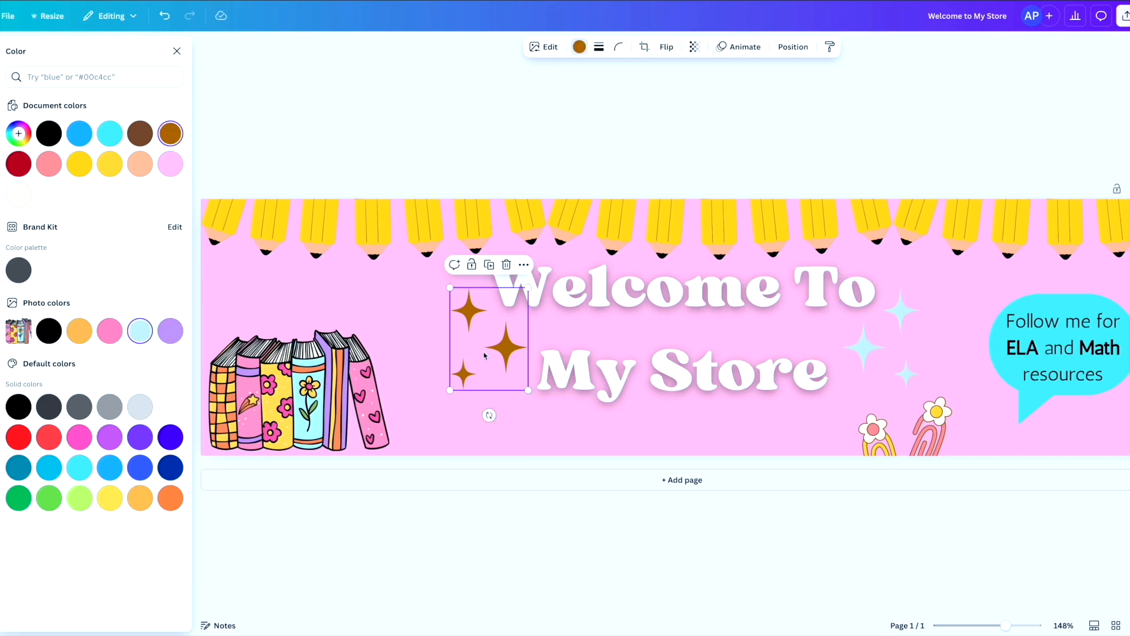
left_click(133, 339)
Step: Recolour the speech bubble the same light blue as the sparkles
left_click(989, 353)
left_click(444, 47)
left_click(444, 47)
left_click(49, 163)
left_click(327, 110)
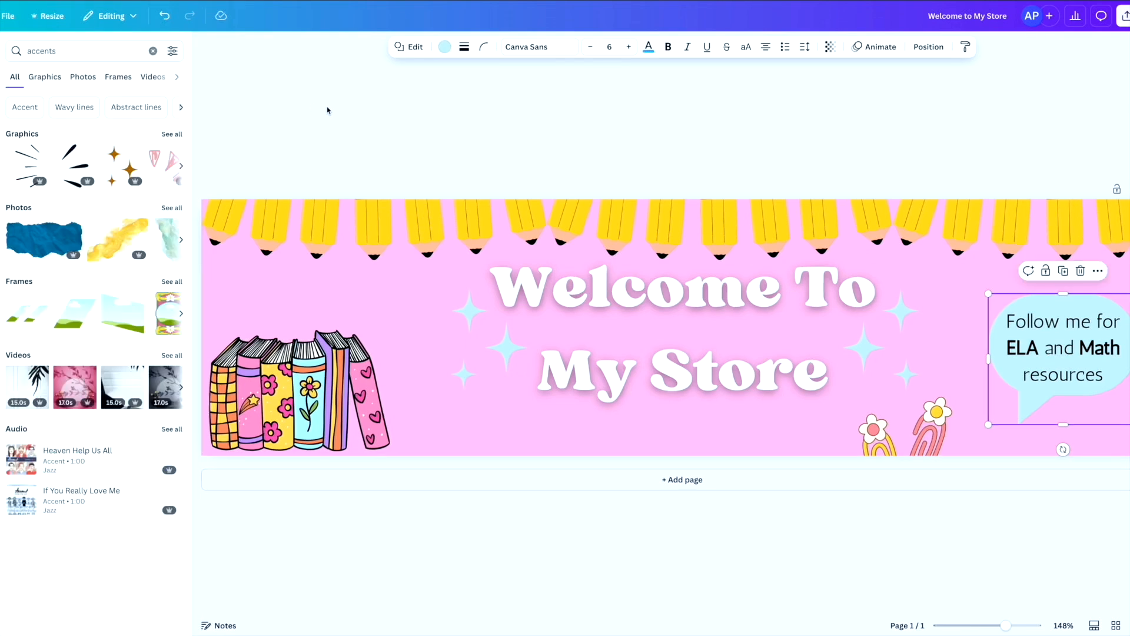
Step: Add a text box centred beneath the heading and enter the teacher's store name in it
left_click(94, 81)
left_click_drag(692, 361, 699, 460)
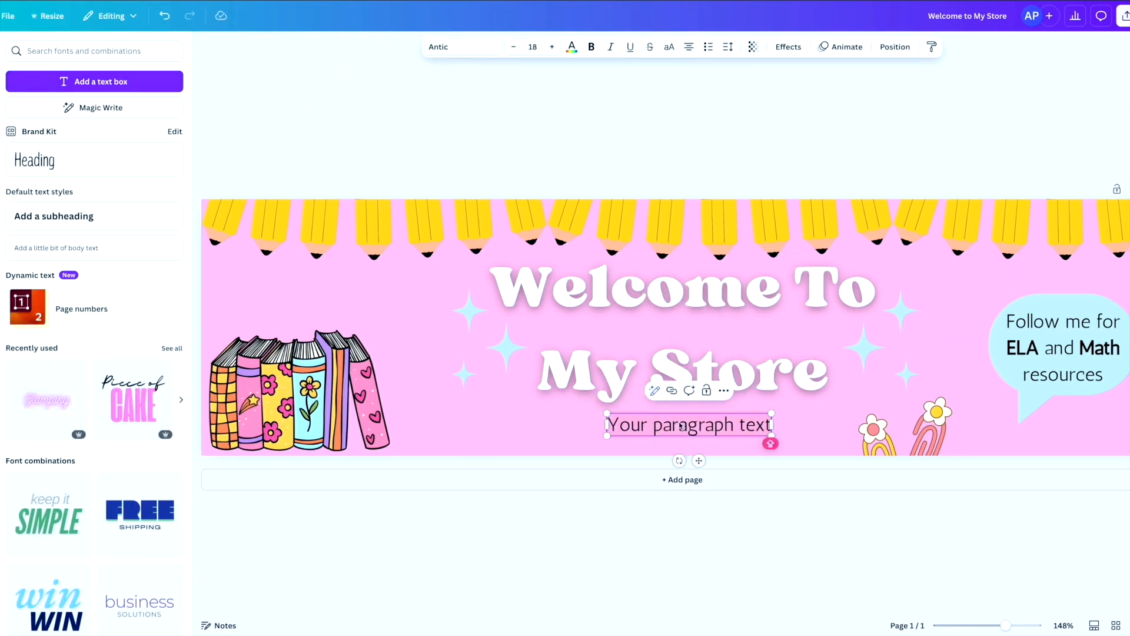
type("Mrs. Montgomery's Learning Corn")
key("BackSpace")
key("BackSpace")
key("BackSpace")
type("orner")
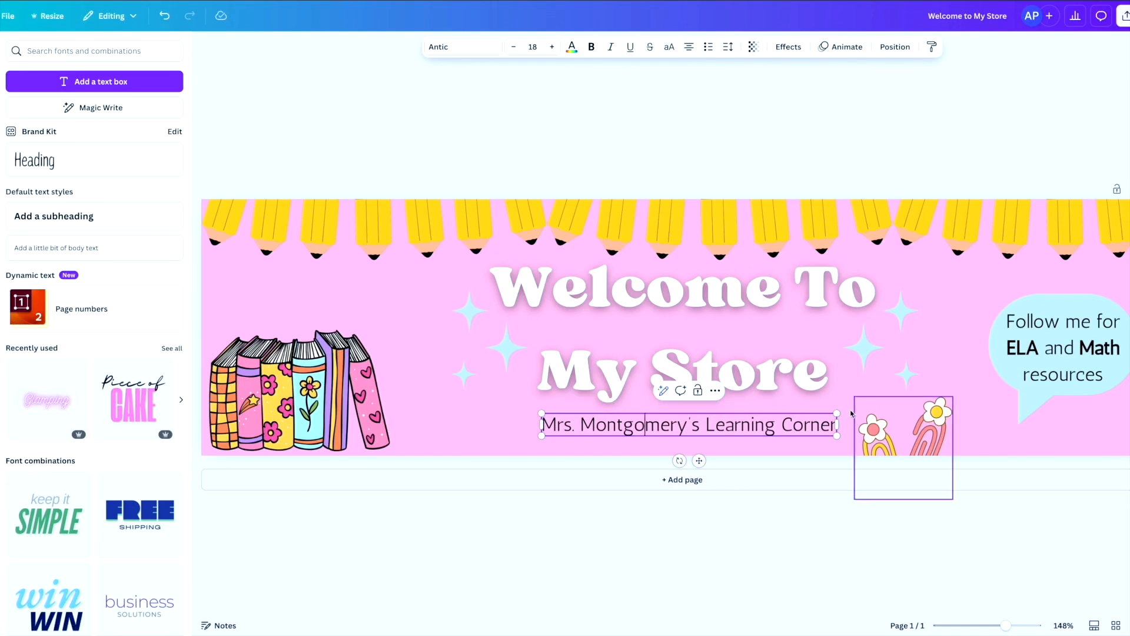
Step: Enlarge the store name text slightly and shift the paper clips further right to make room for it
left_click(552, 46)
left_click(551, 47)
left_click(552, 47)
left_click(759, 146)
left_click_drag(878, 436, 875, 405)
left_click(841, 429)
left_click_drag(704, 464, 693, 462)
left_click(862, 125)
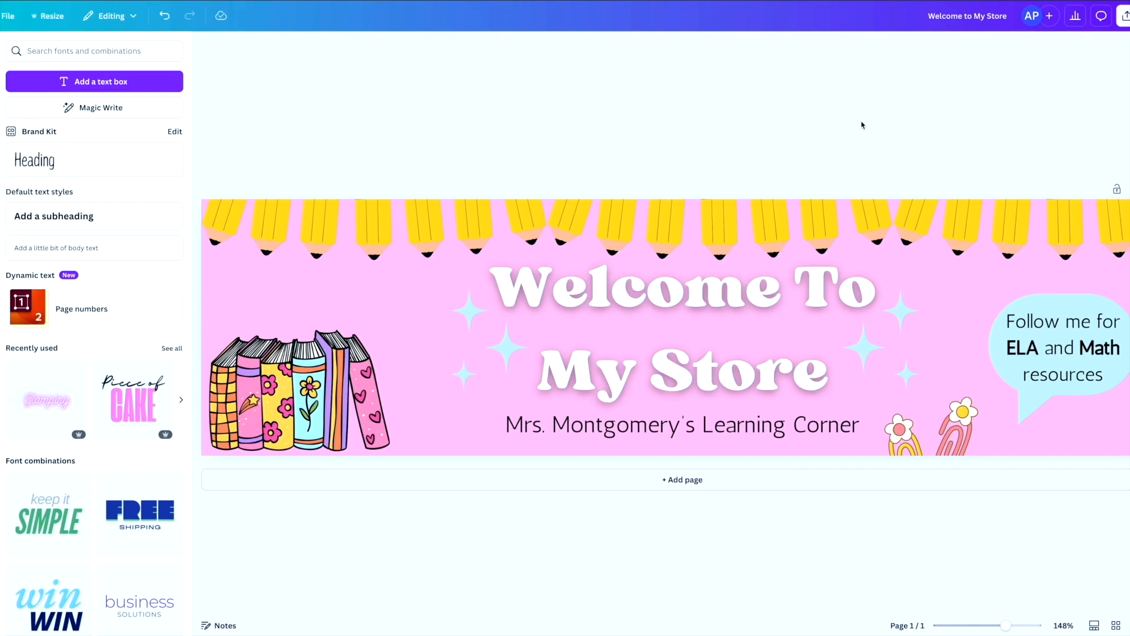